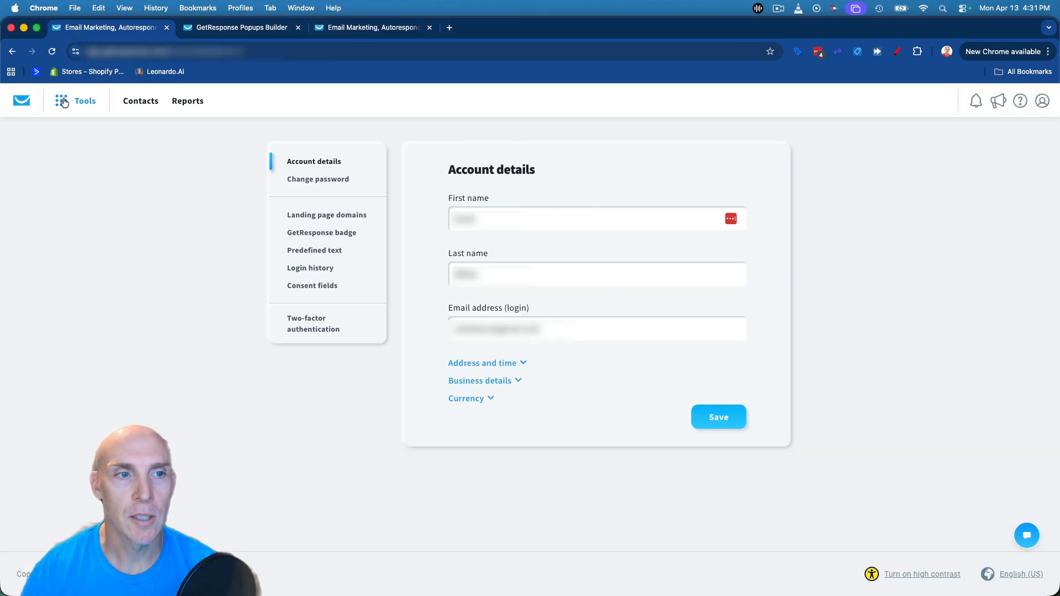
Step: Open the Forms and popups overview and look through the existing forms
left_click(63, 102)
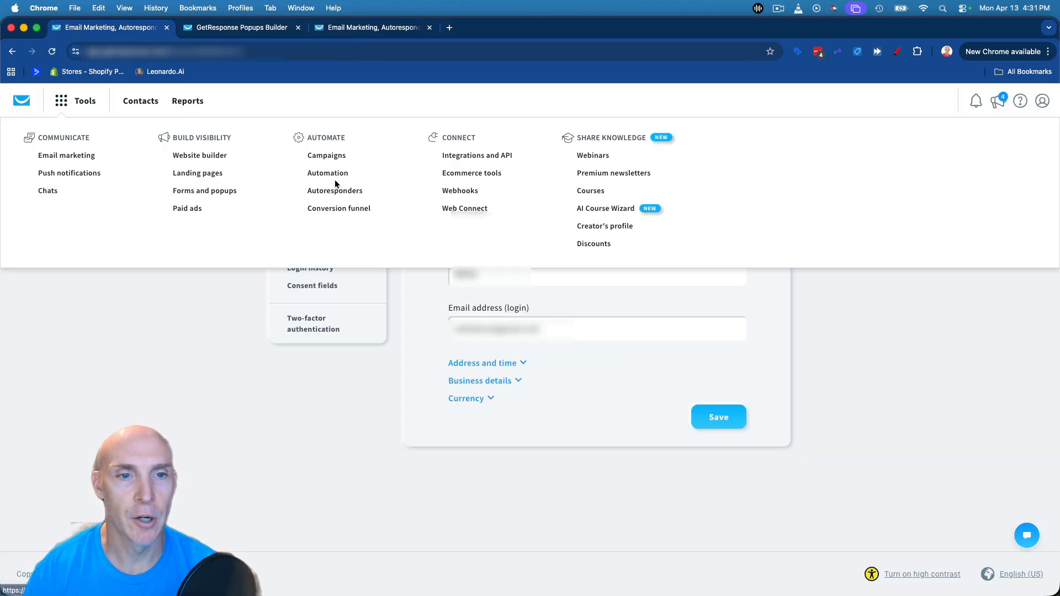
left_click(212, 191)
scroll(372, 219, "down", 1)
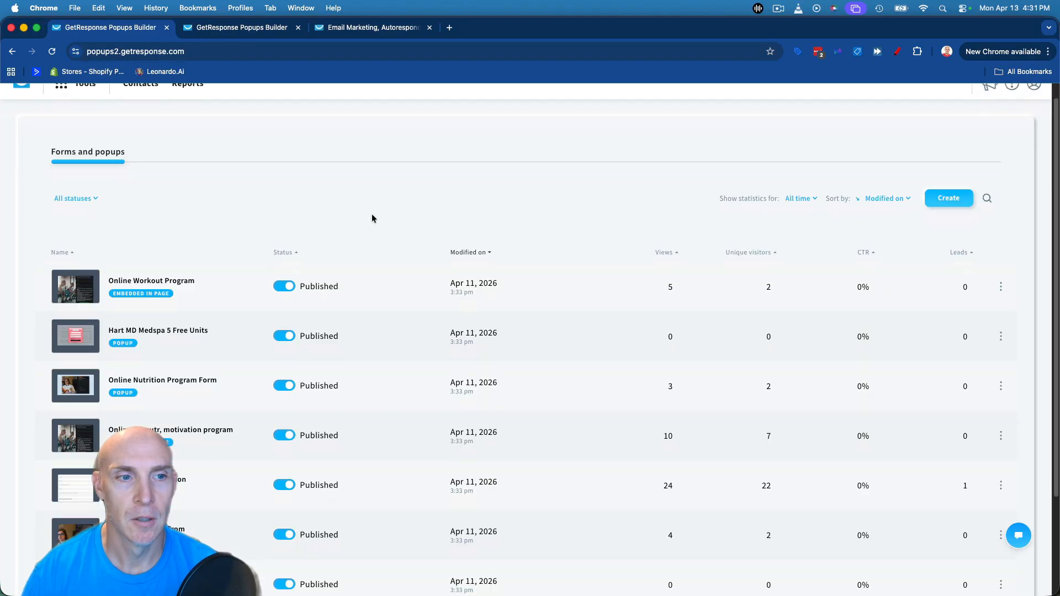
scroll(372, 218, "down", 5)
scroll(326, 332, "up", 4)
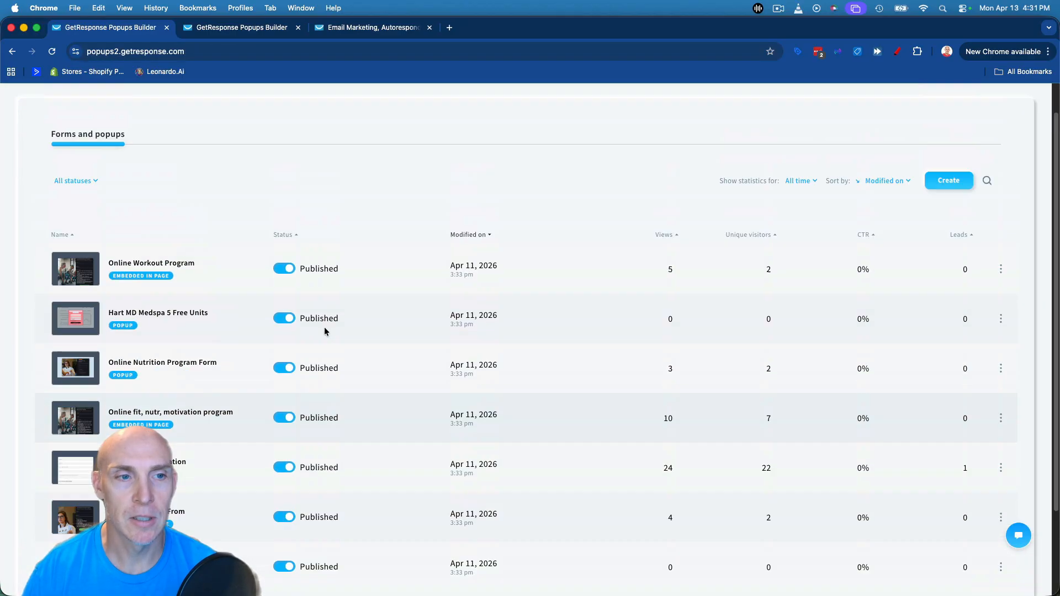
scroll(326, 332, "up", 2)
Step: Create a new form embedded in a page, using the blank "Sign up to our mailing list" template
left_click(949, 216)
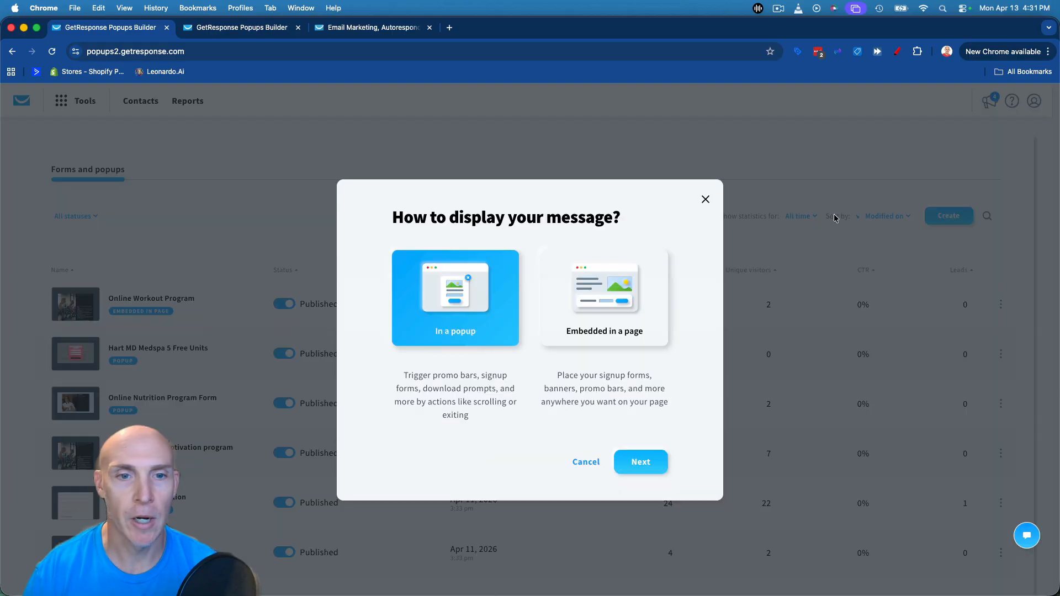
left_click(610, 326)
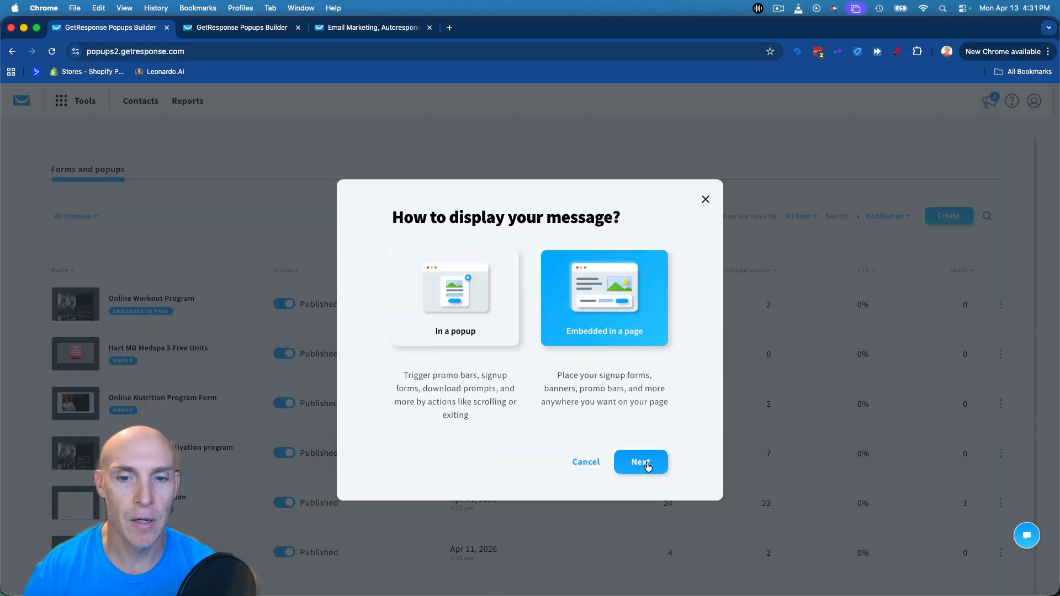
left_click(646, 464)
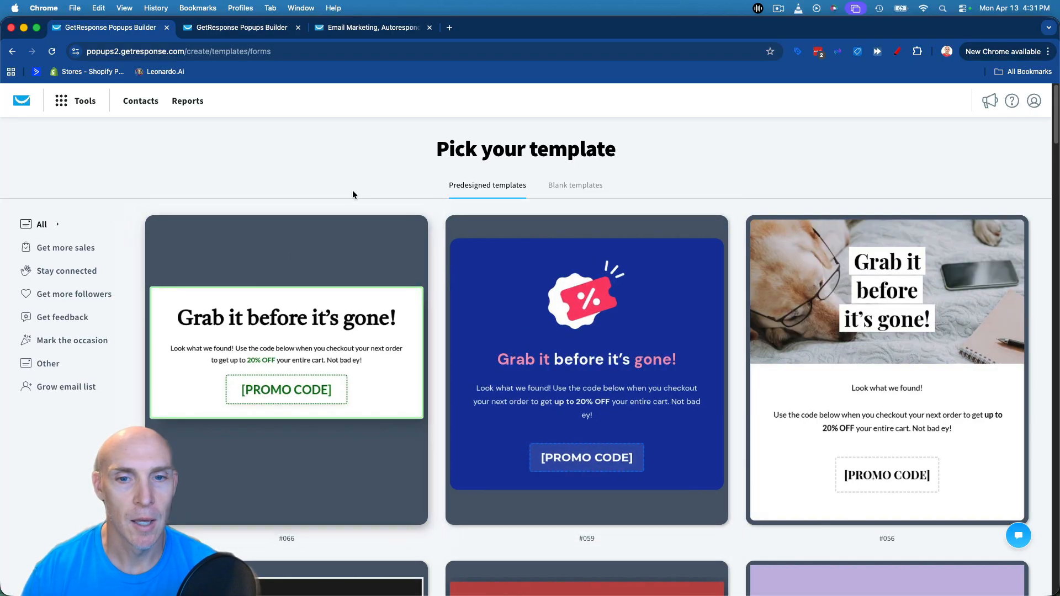
left_click(583, 188)
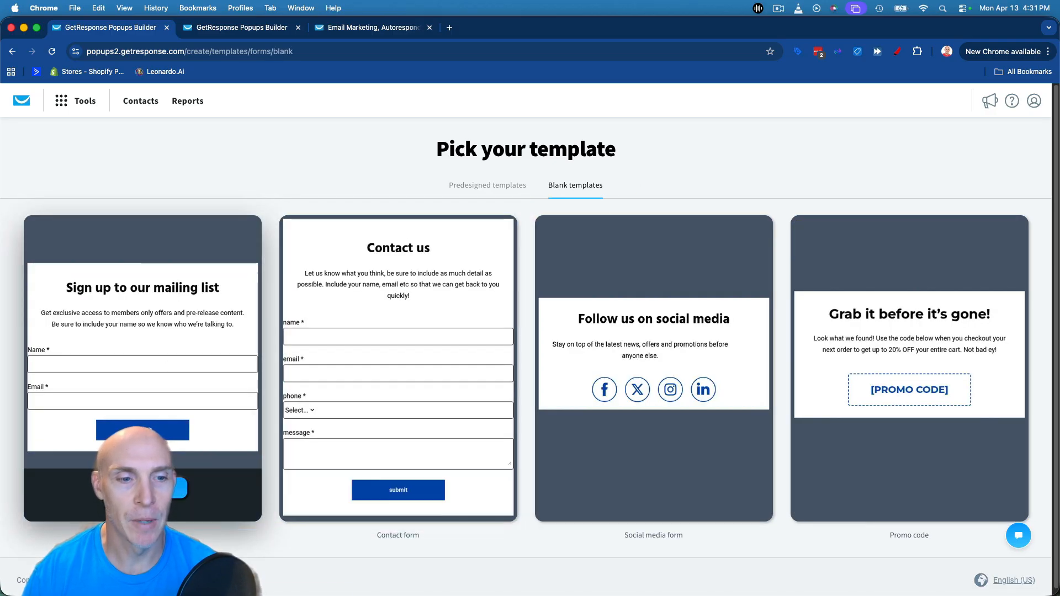
left_click(160, 487)
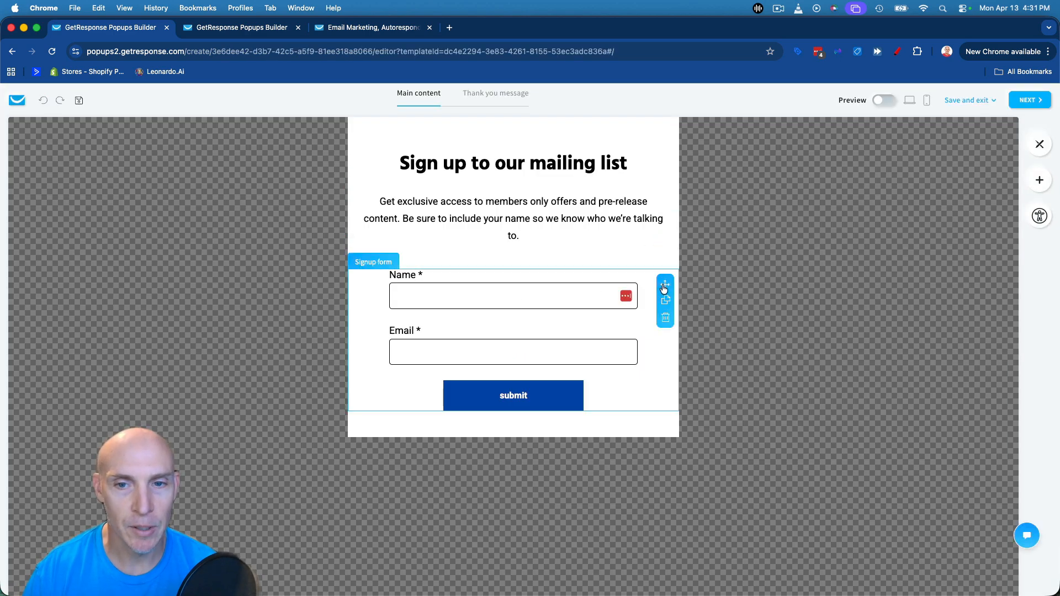
Step: Examine the signup form's field settings and the list of custom fields that can be added
left_click(560, 306)
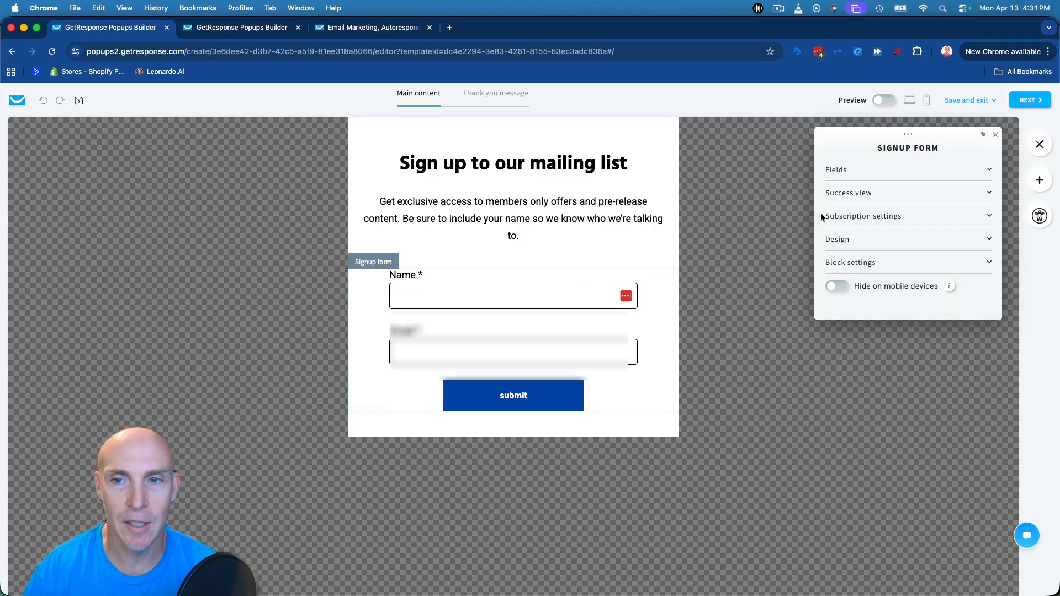
left_click(945, 171)
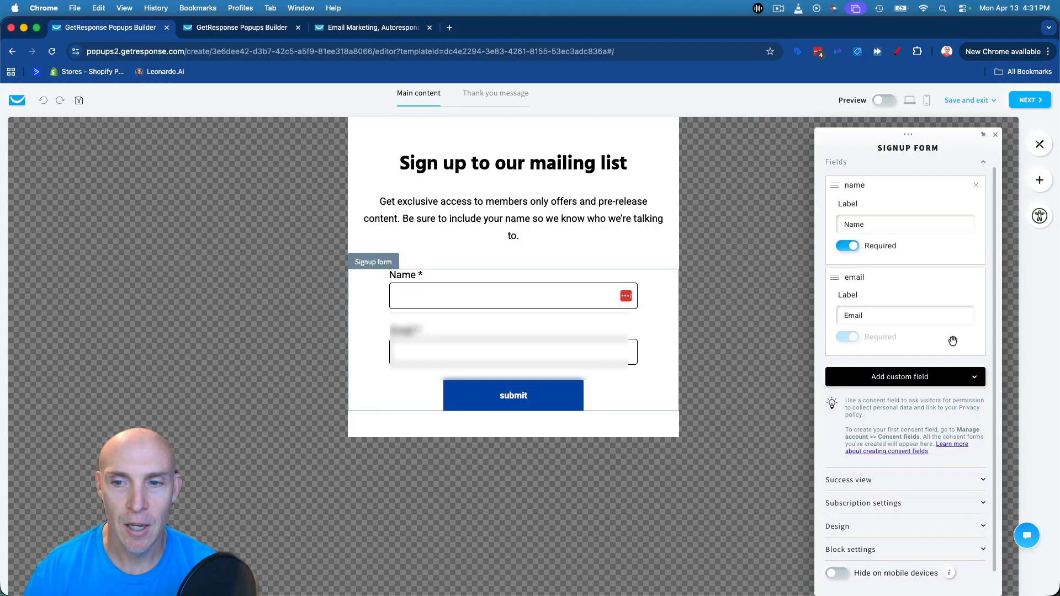
scroll(953, 341, "down", 1)
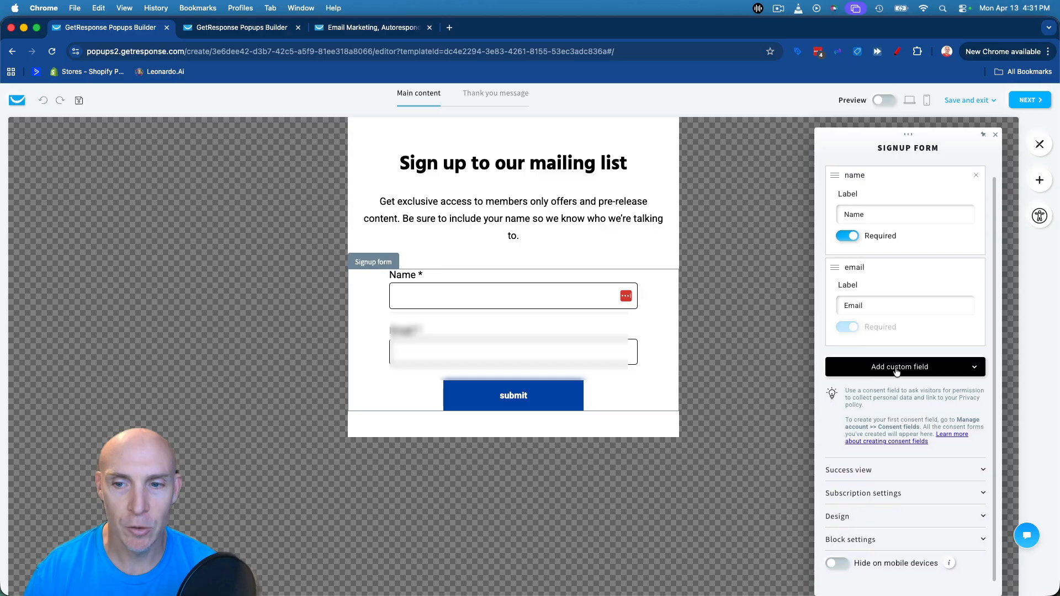
left_click(977, 372)
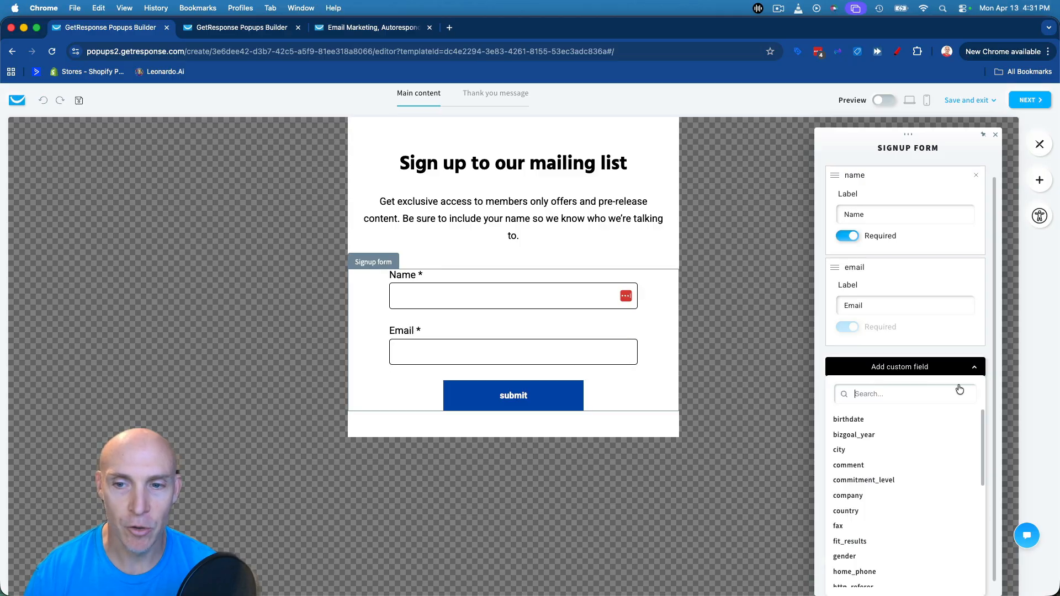
scroll(928, 420, "down", 5)
scroll(910, 445, "up", 10)
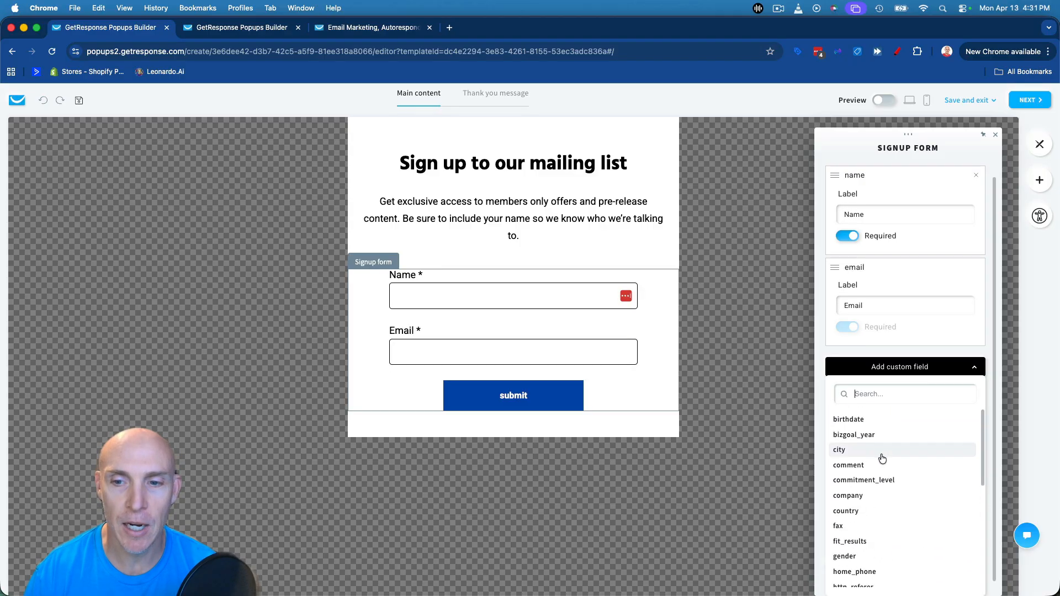
left_click(883, 372)
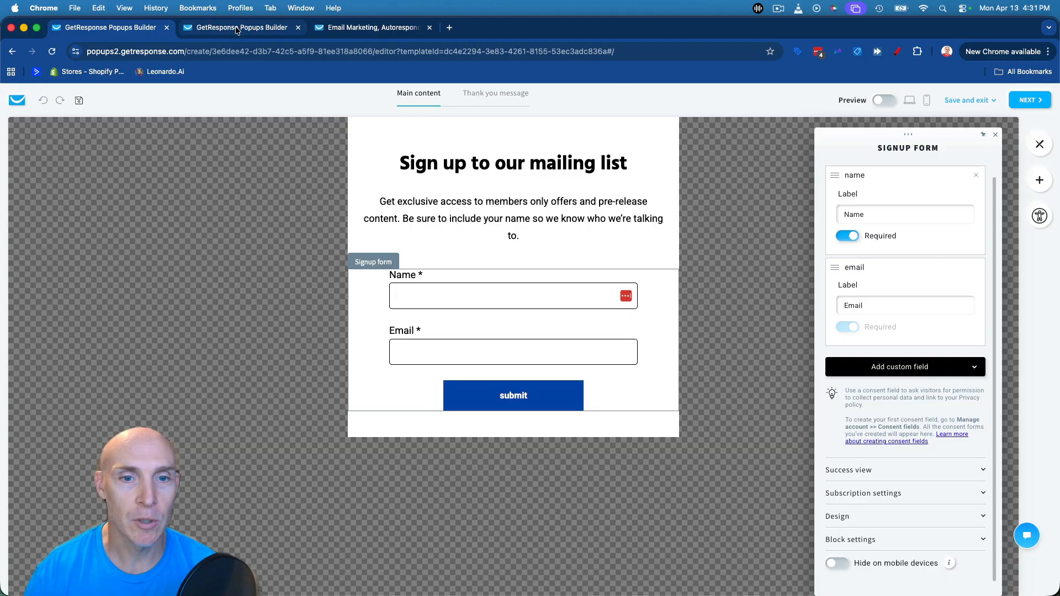
Step: Try out a Contact form element above the signup form, check its predefined fields, and remove it
left_click(494, 257)
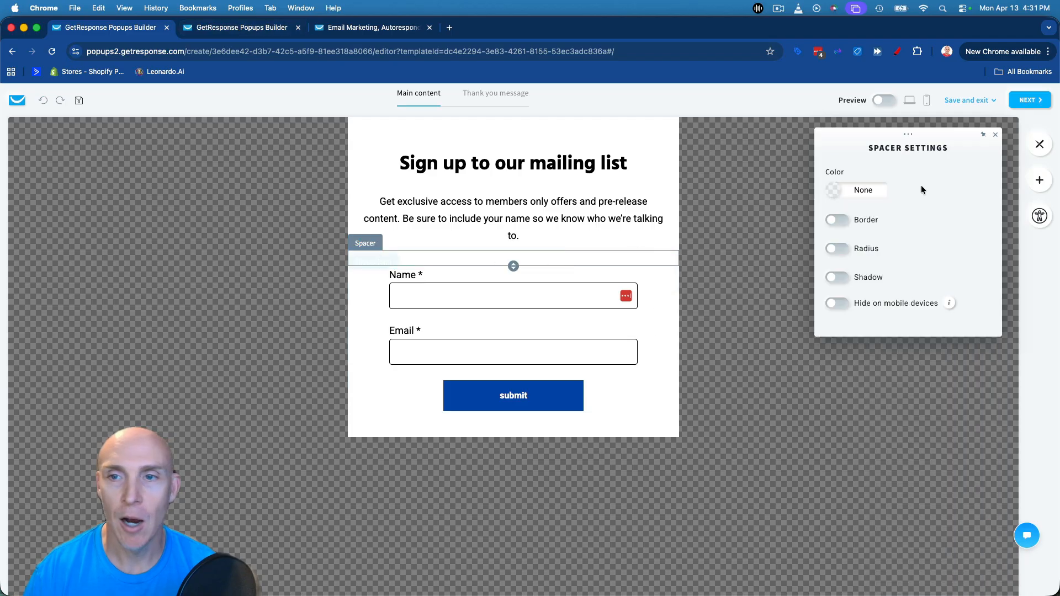
left_click(1040, 180)
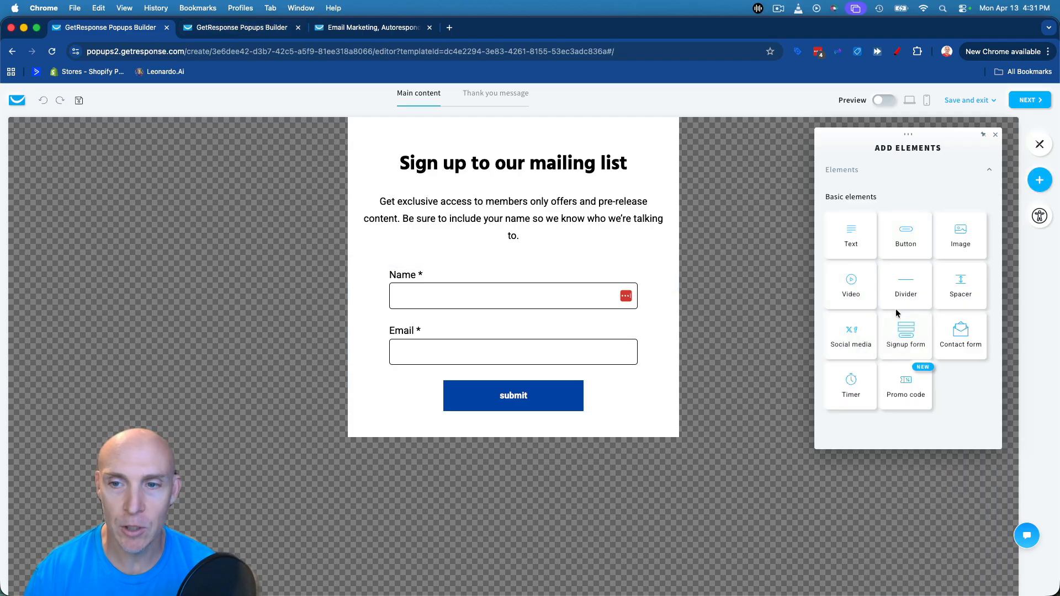
left_click_drag(954, 338, 520, 285)
left_click(495, 308)
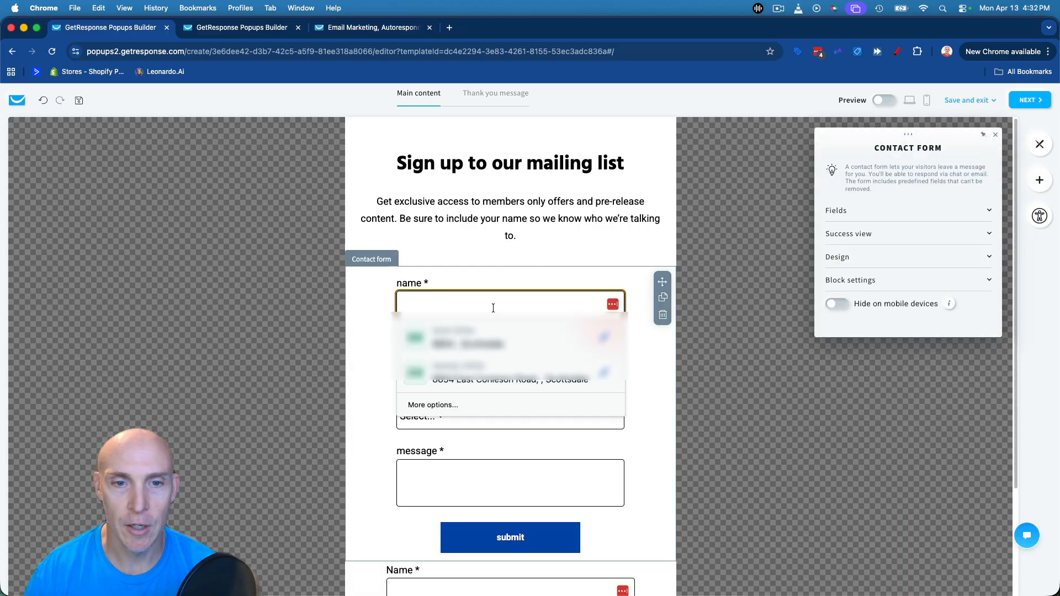
left_click(918, 209)
scroll(914, 332, "down", 3)
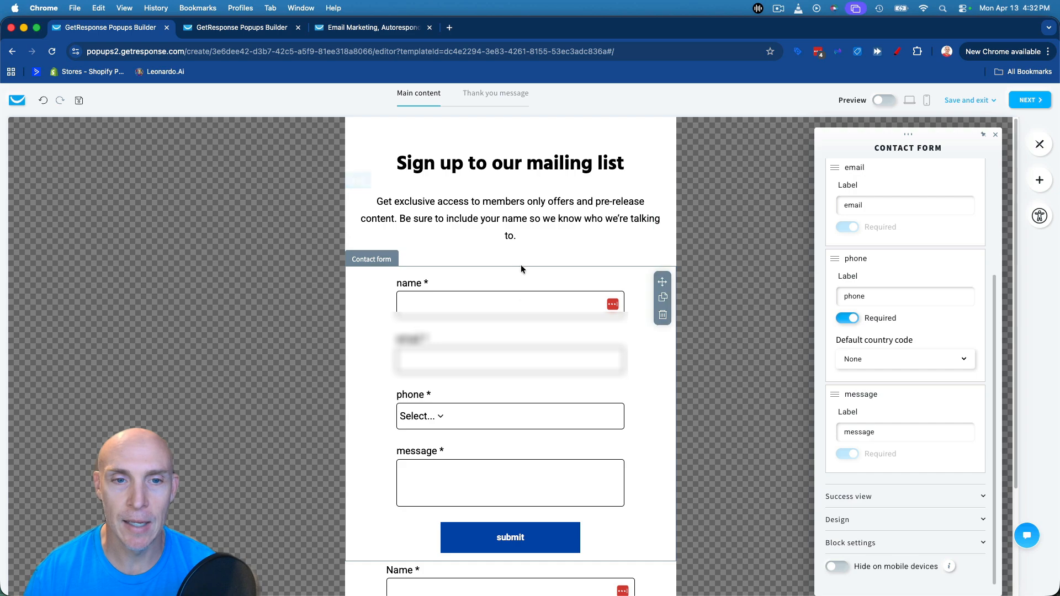
left_click(663, 316)
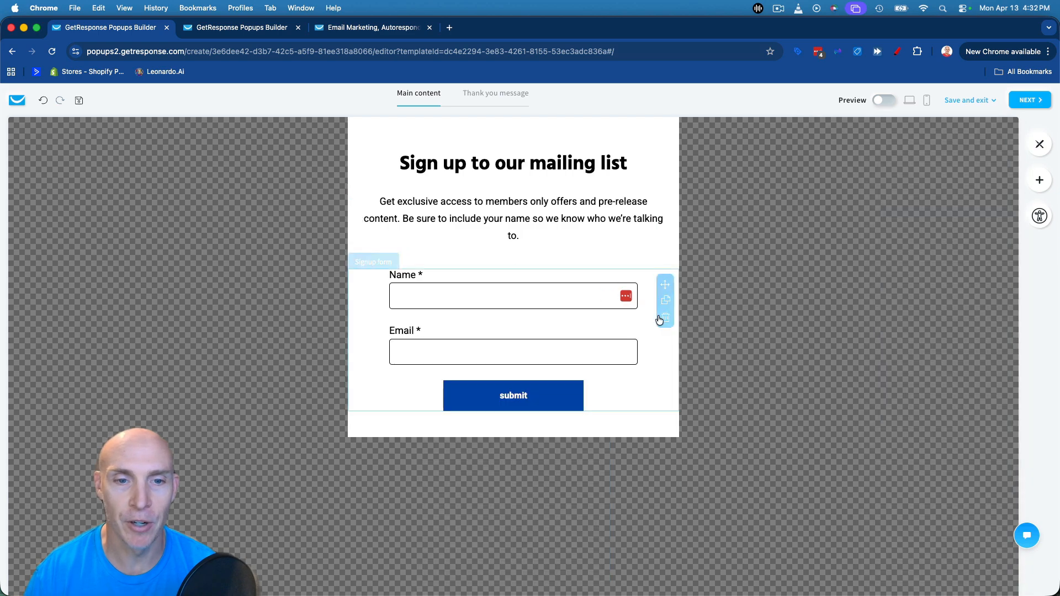
Step: Try out a second Signup form element above the original one, check its fields, and remove it
left_click(1040, 180)
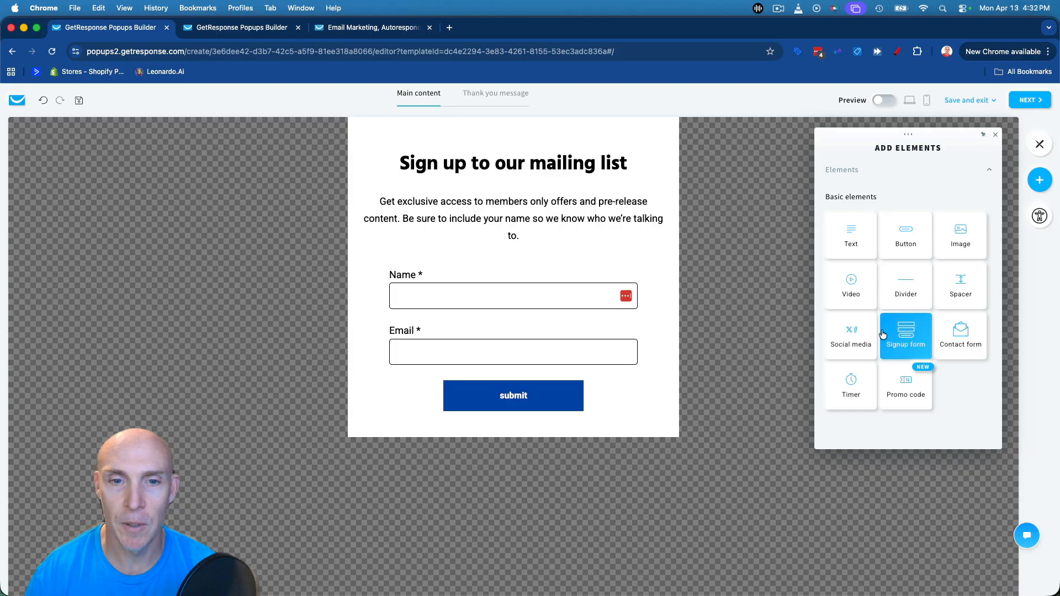
left_click_drag(907, 334, 532, 269)
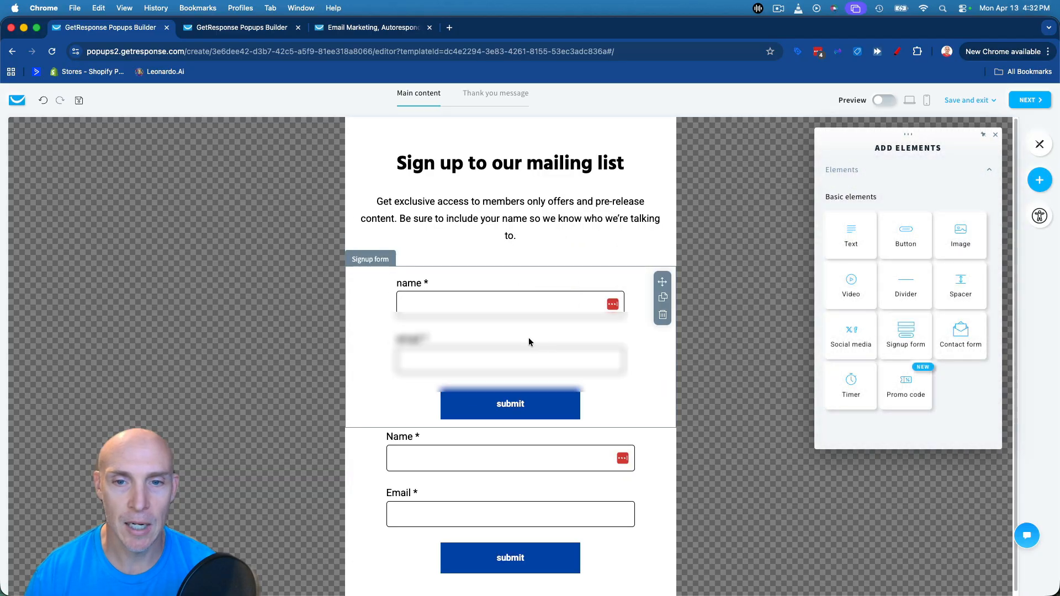
left_click(565, 300)
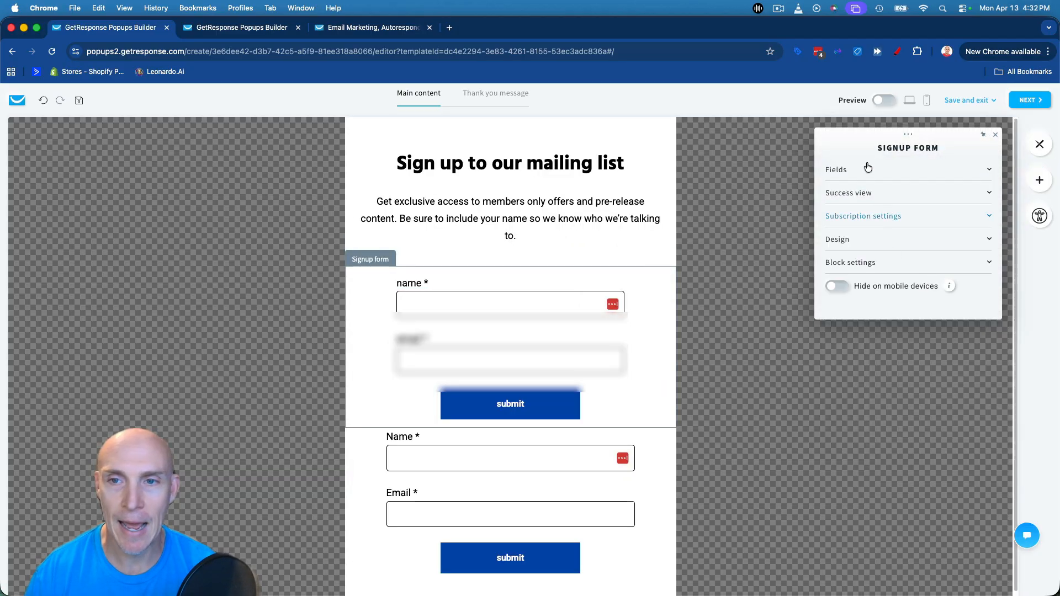
left_click(868, 168)
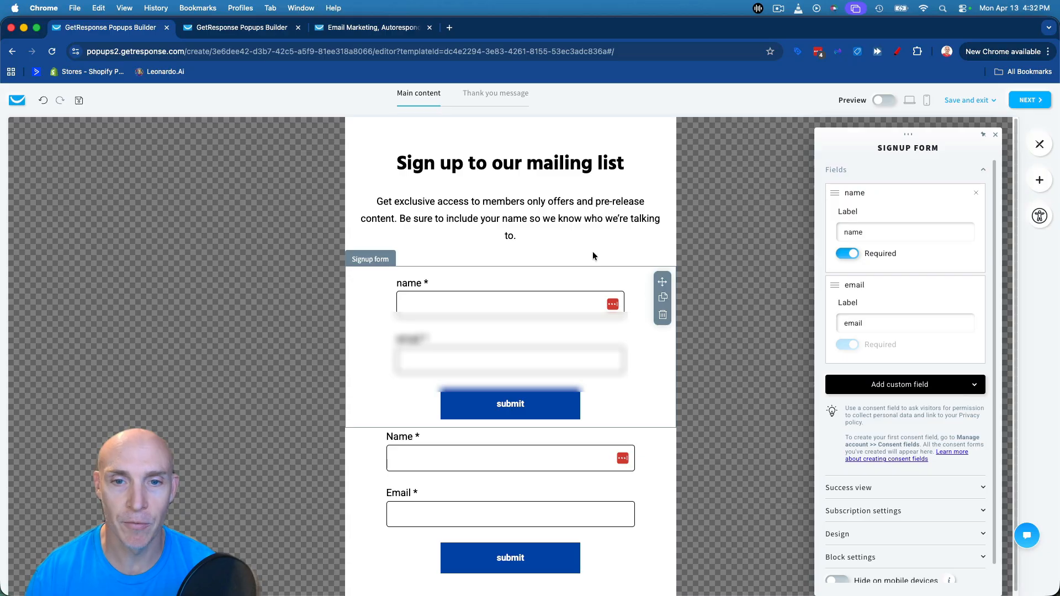
left_click(594, 246)
left_click(662, 317)
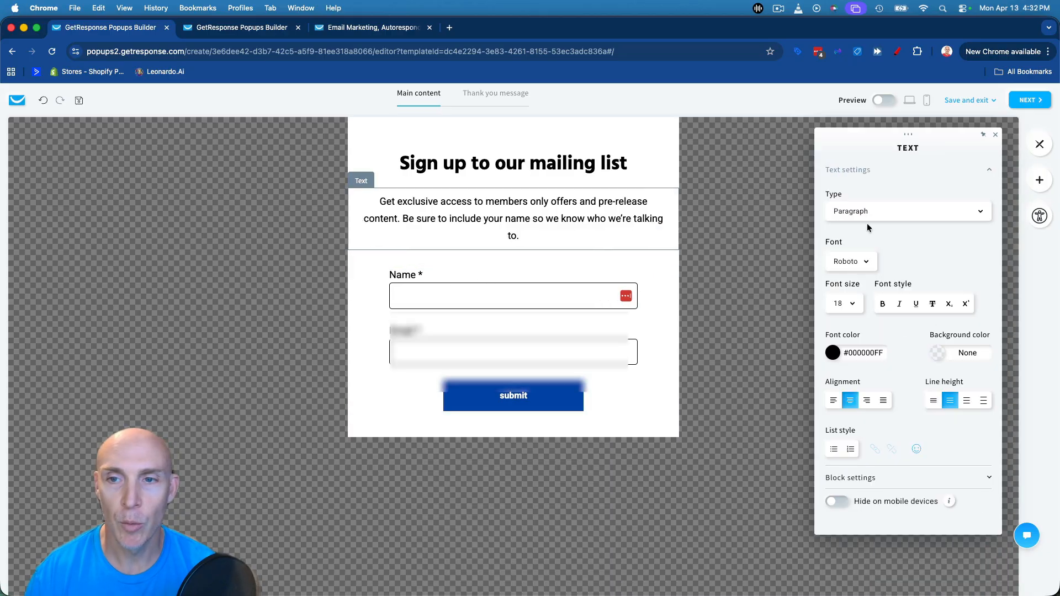
Step: Review the original signup form's fields and browse the custom fields available for it
left_click(556, 300)
left_click(914, 170)
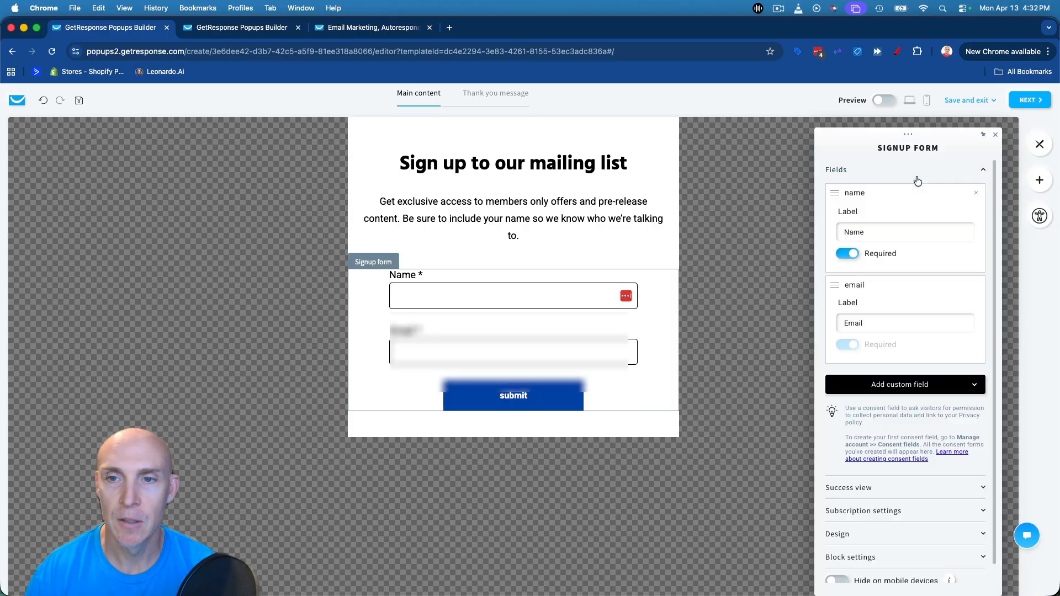
left_click(971, 390)
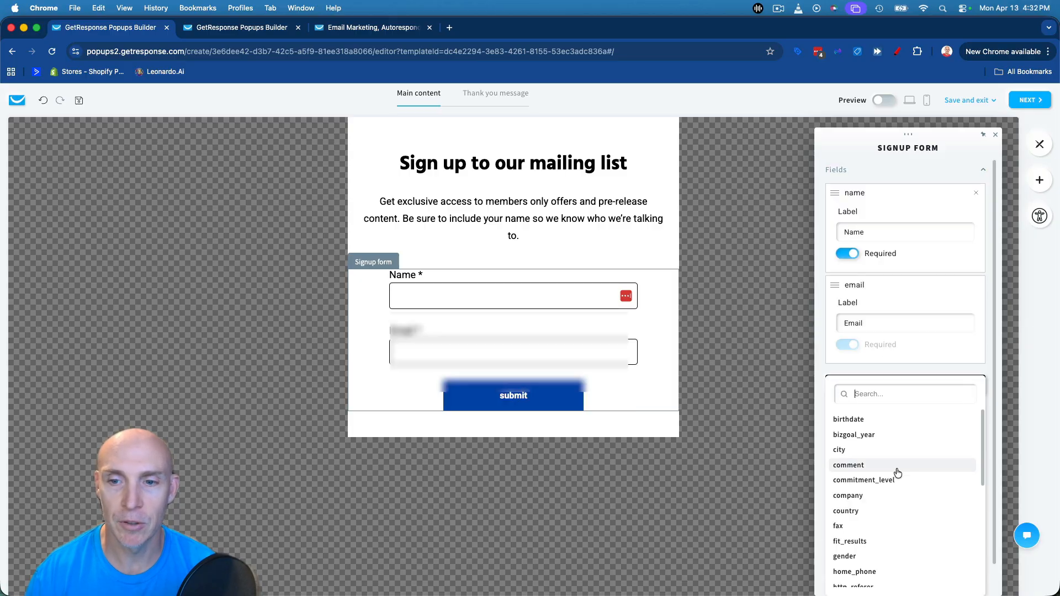
scroll(895, 473, "down", 5)
scroll(895, 454, "up", 5)
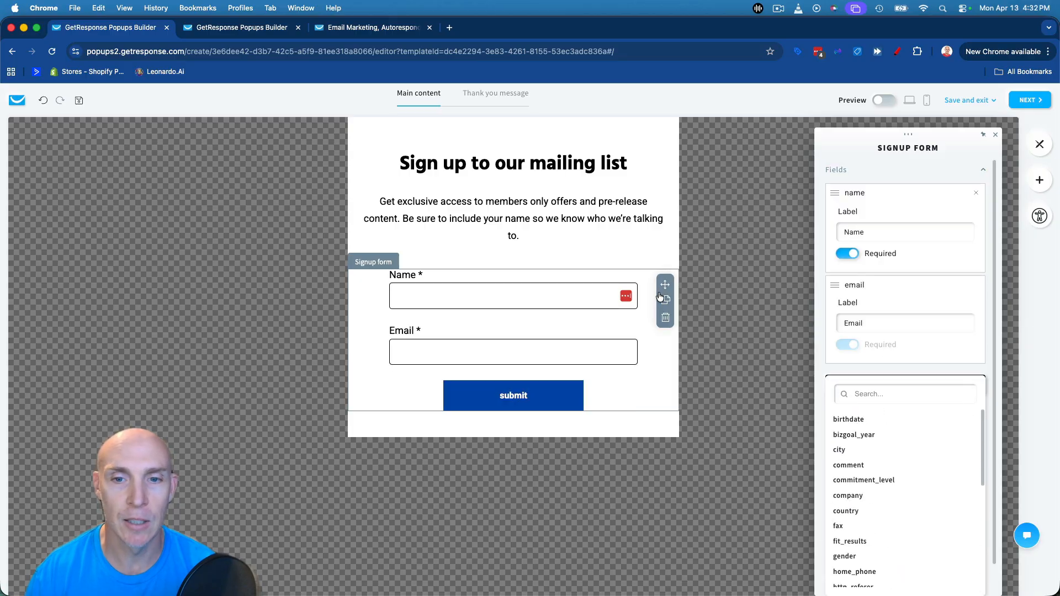
left_click(649, 227)
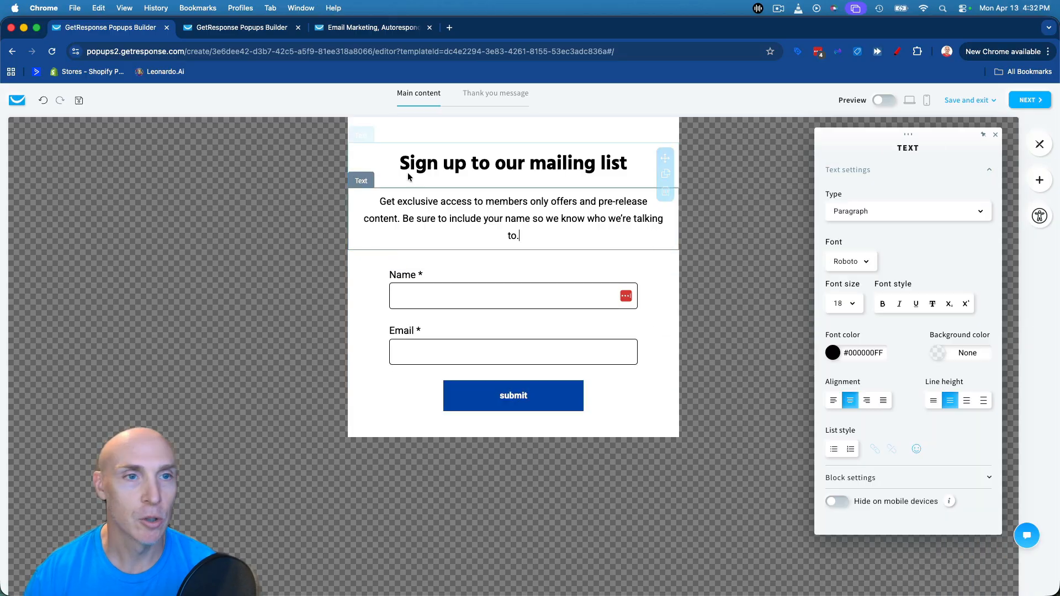
Step: Switch to the second GetResponse browser tab and open the Custom fields overview of the contacts
left_click(243, 29)
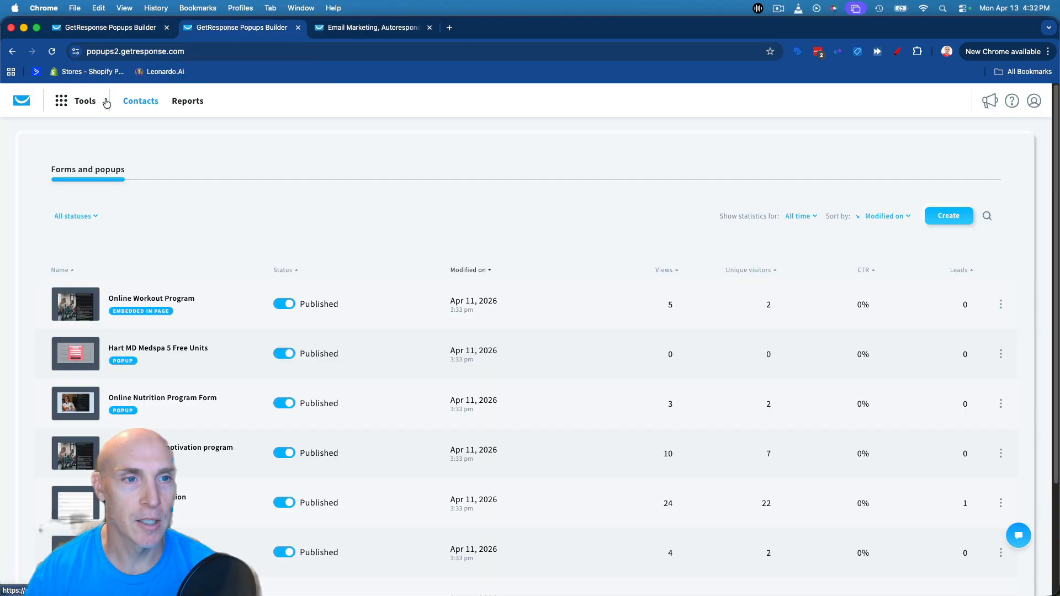
left_click(65, 103)
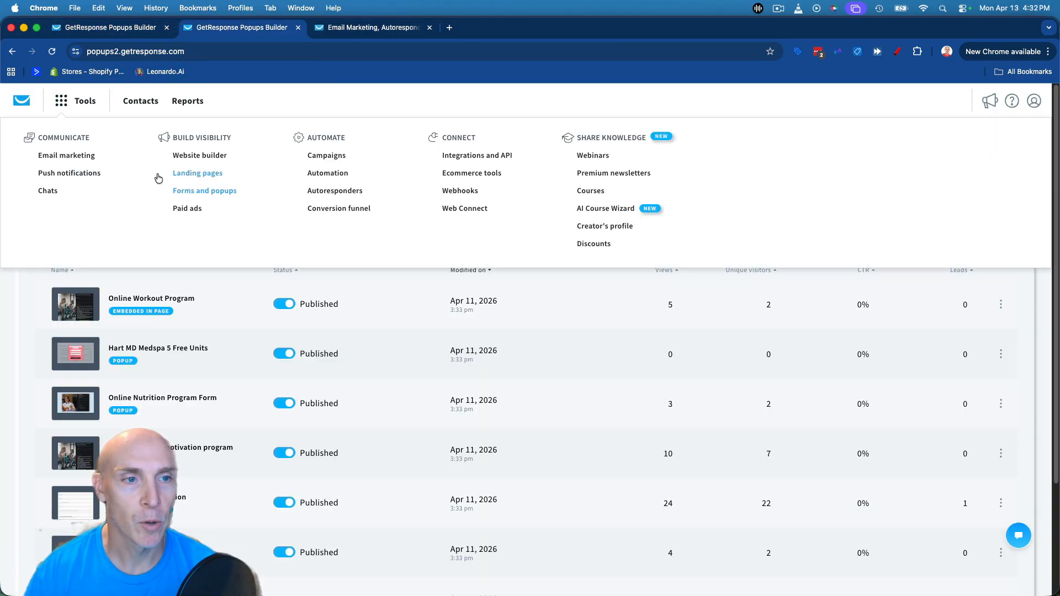
left_click(145, 103)
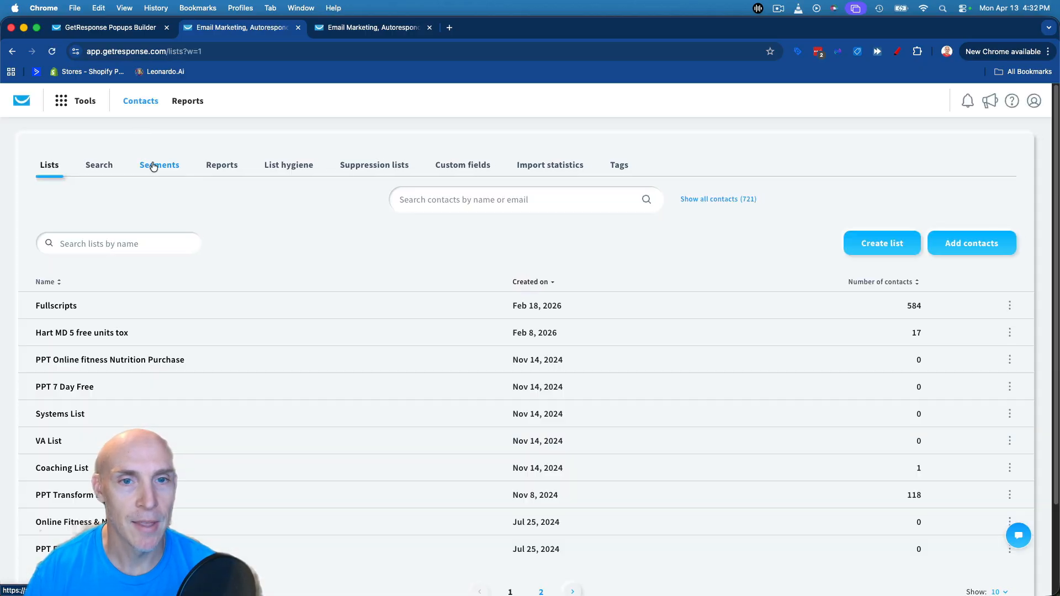
left_click(462, 167)
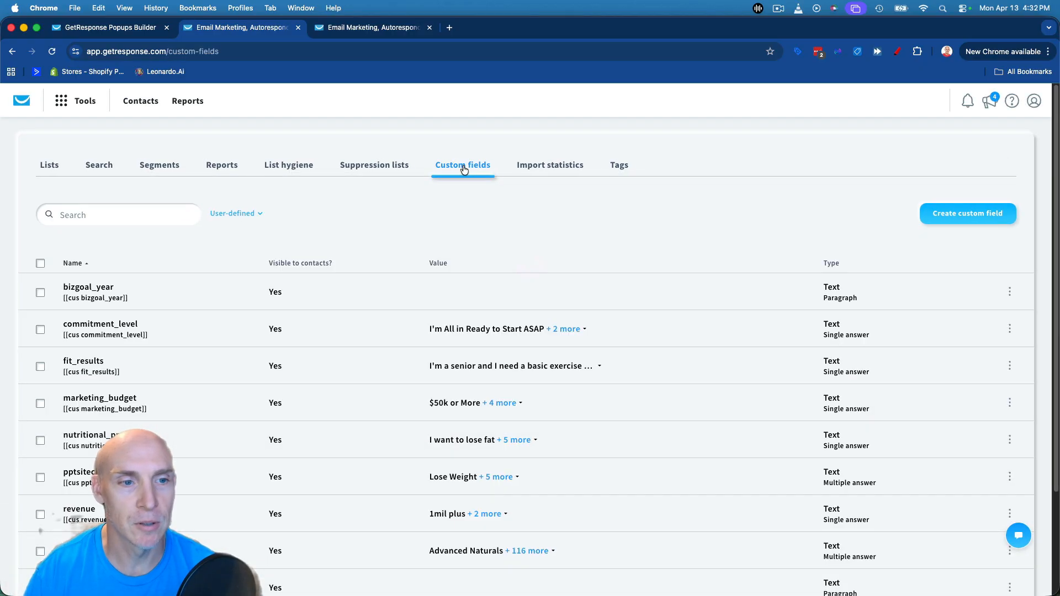
scroll(528, 230, "down", 1)
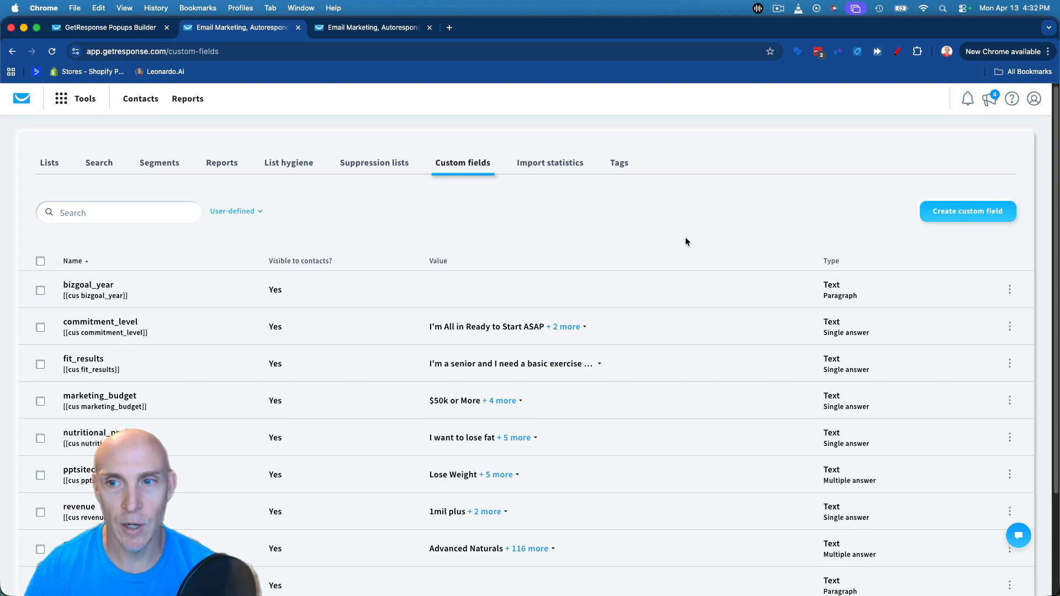
Step: Start creating a new custom field and set its information type to Text
left_click(974, 214)
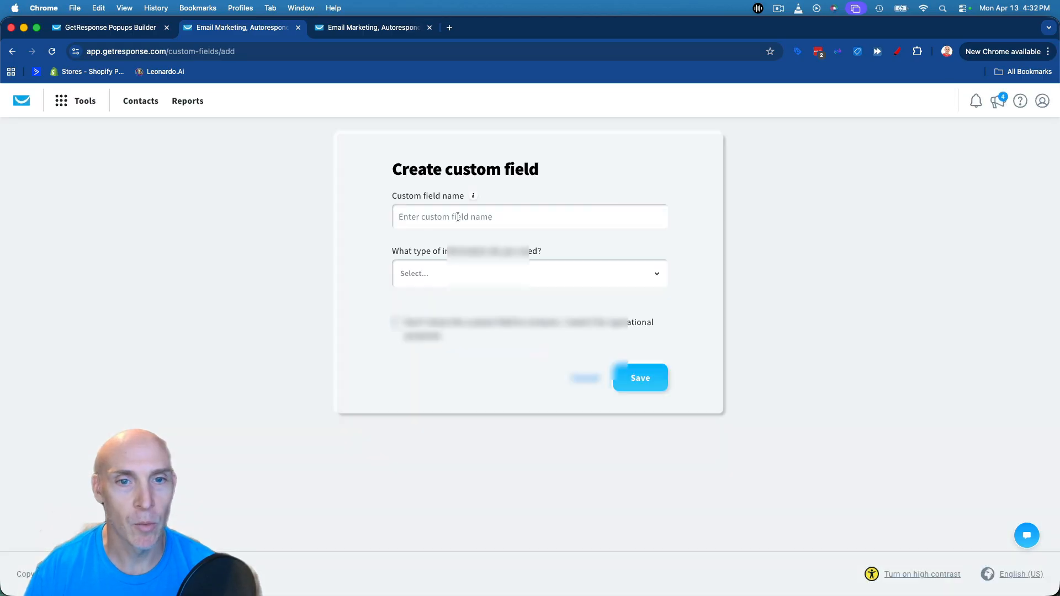
left_click(457, 217)
left_click(337, 216)
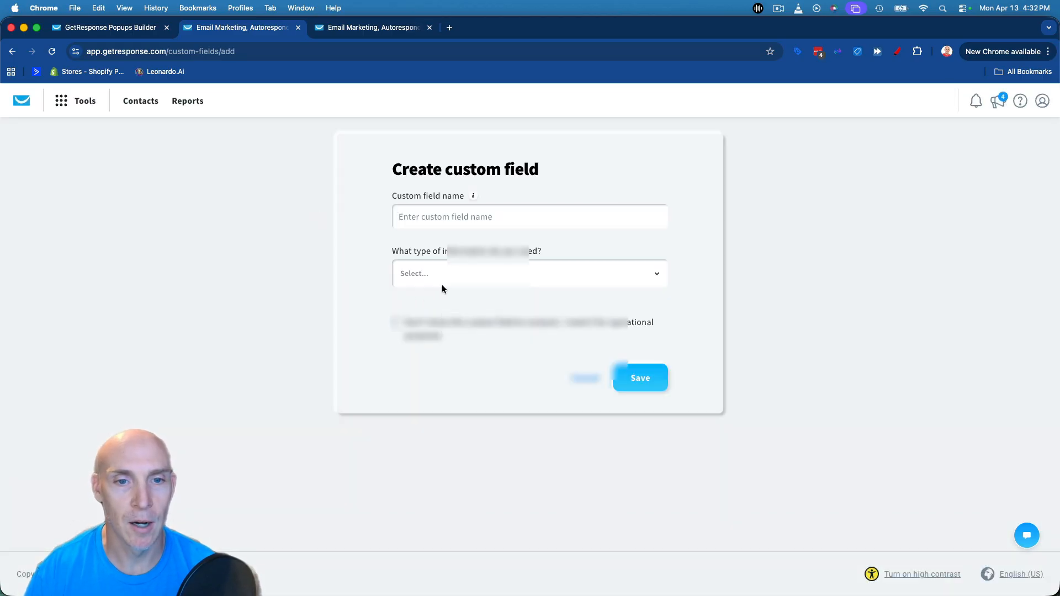
left_click(514, 280)
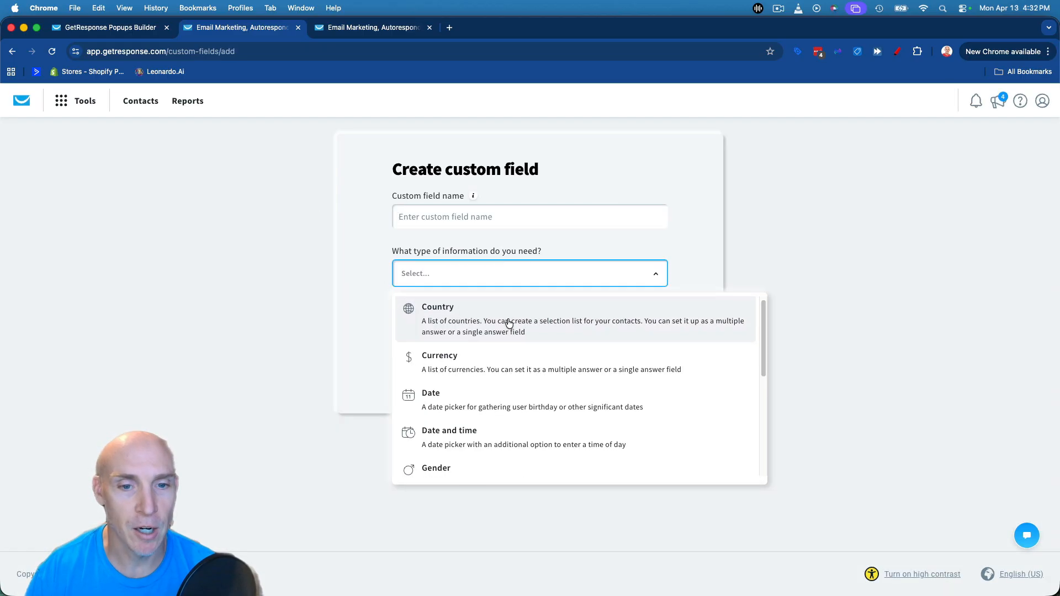
scroll(486, 325, "down", 2)
scroll(490, 359, "down", 2)
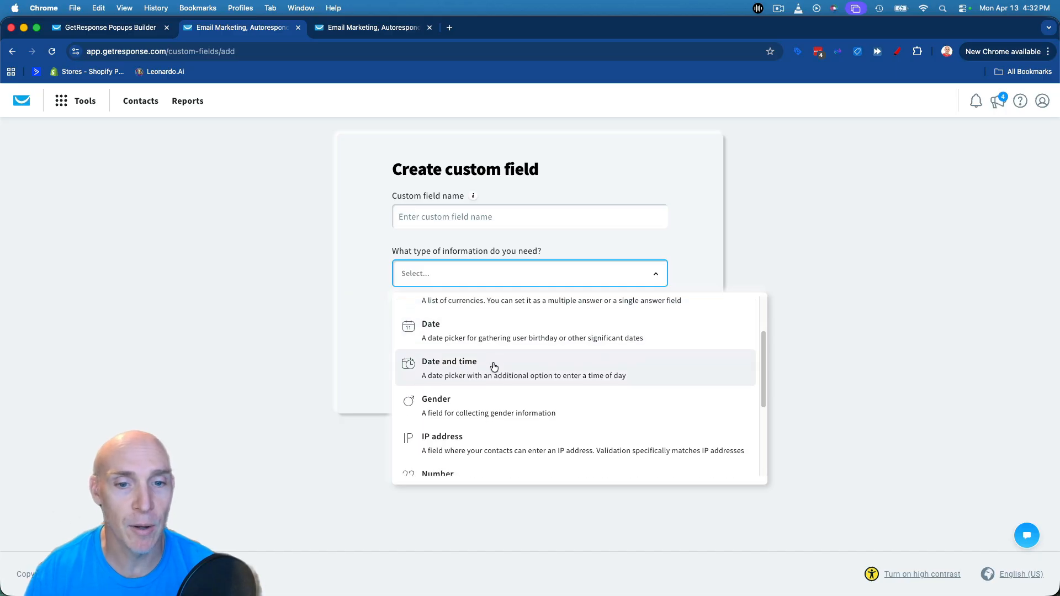
scroll(465, 420, "down", 3)
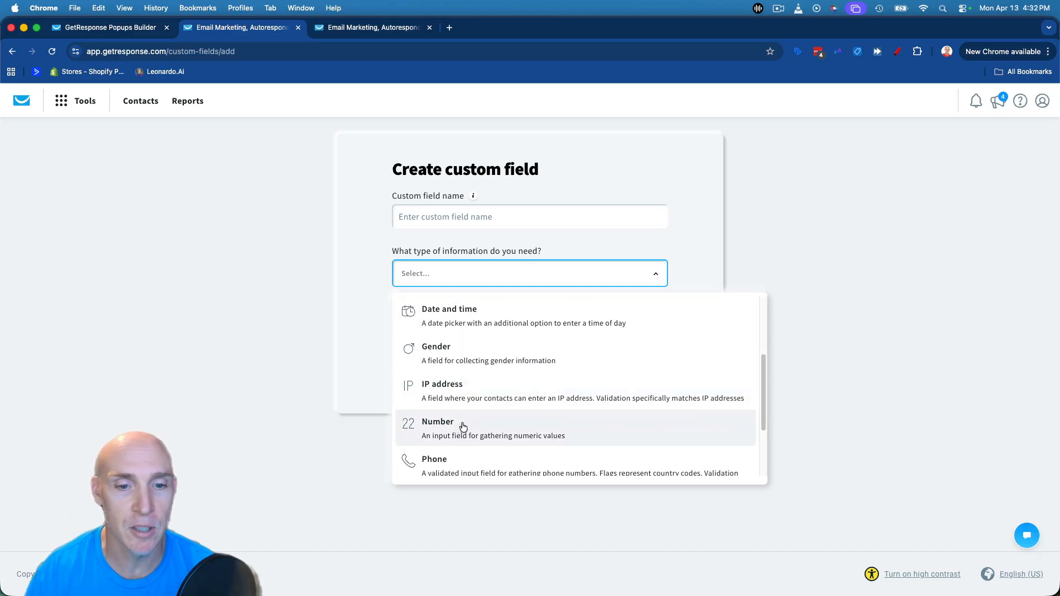
left_click(462, 421)
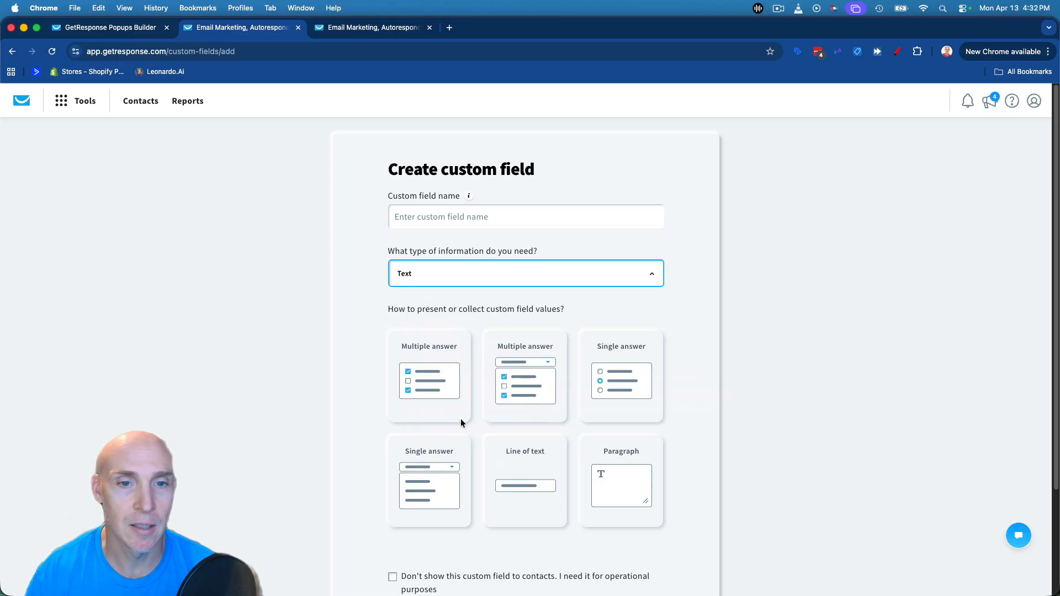
Step: Enter customfield as the name of the new custom field
left_click(446, 218)
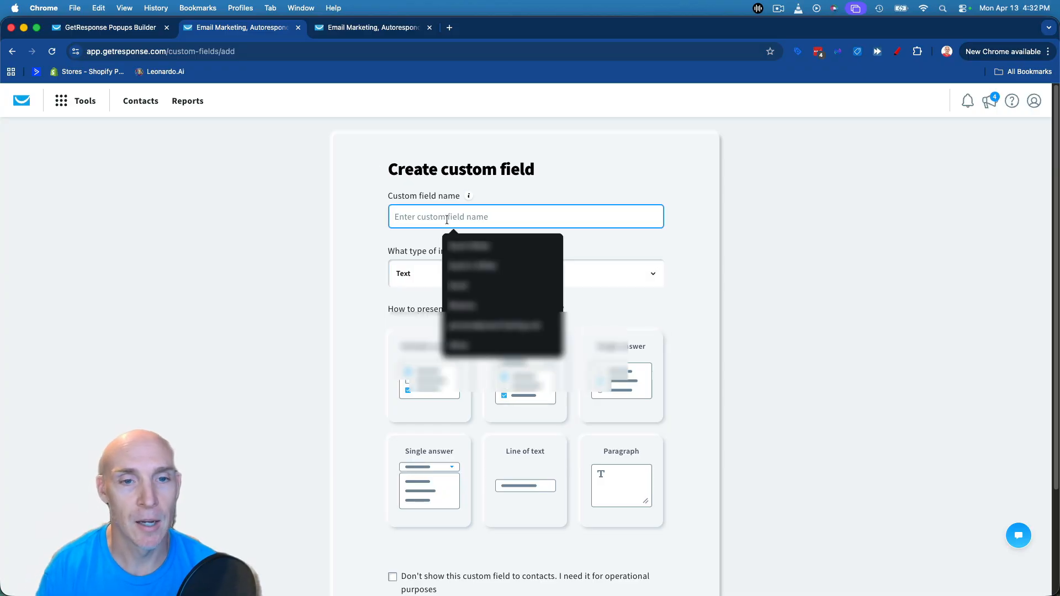
type("customfriel")
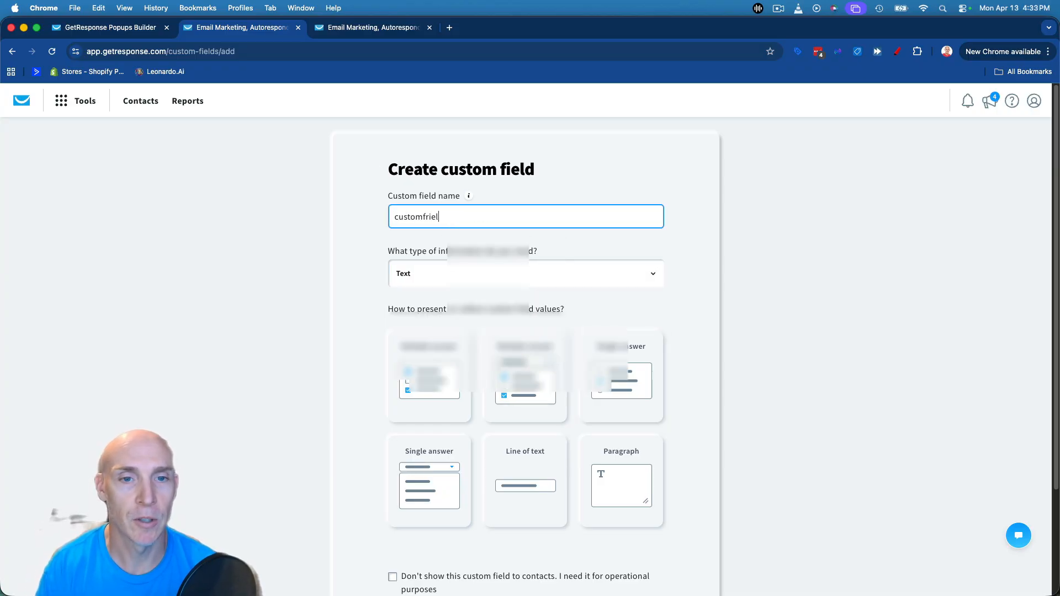
type("d")
key("BackSpace")
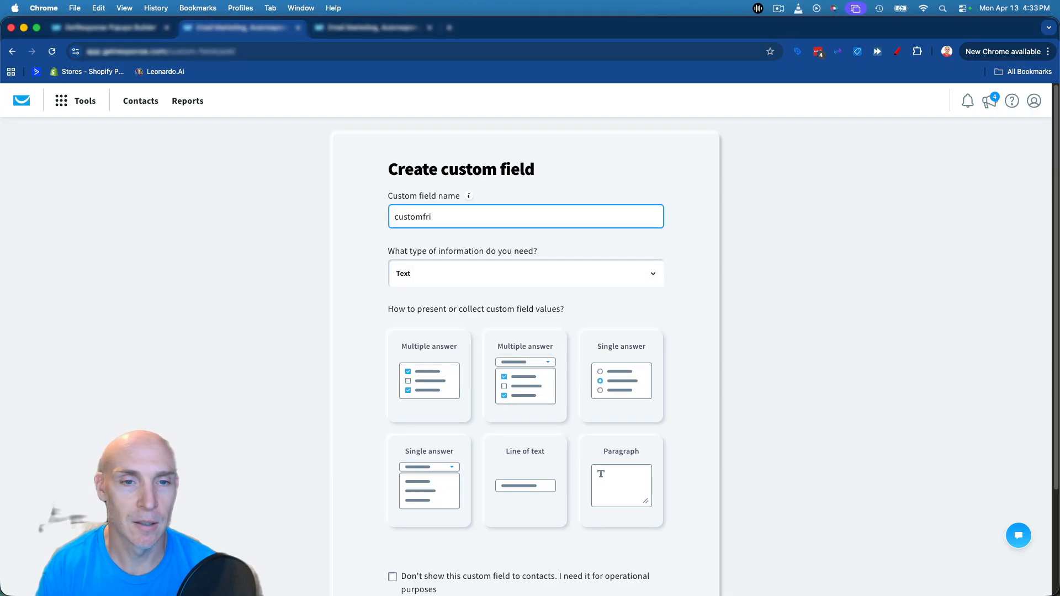
key("BackSpace")
key("BackSpace")
key("BackSpace")
key("BackSpace")
key("BackSpace")
key("BackSpace")
key("BackSpace")
key("BackSpace")
key("BackSpace")
type("c")
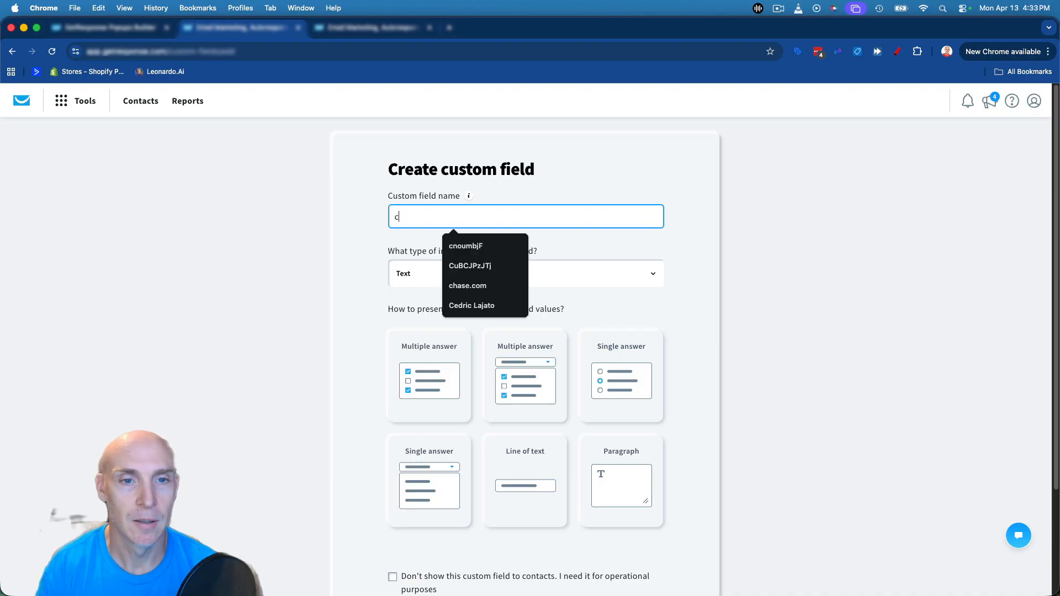
type("ustomfield")
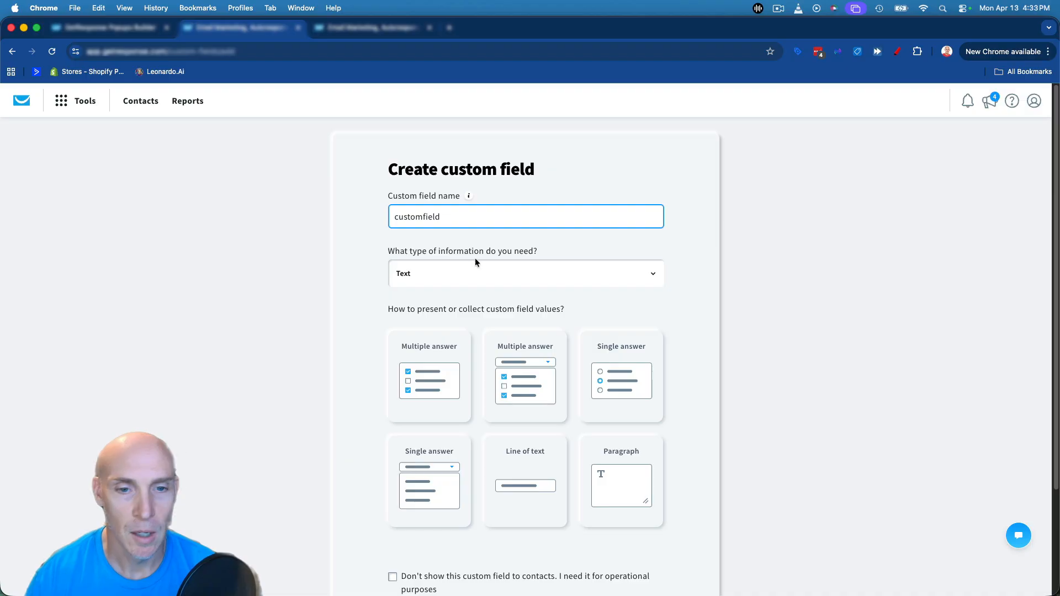
Step: Set the field's presentation to Single answer with radio buttons and extend the list of options to five rows
scroll(442, 263, "down", 2)
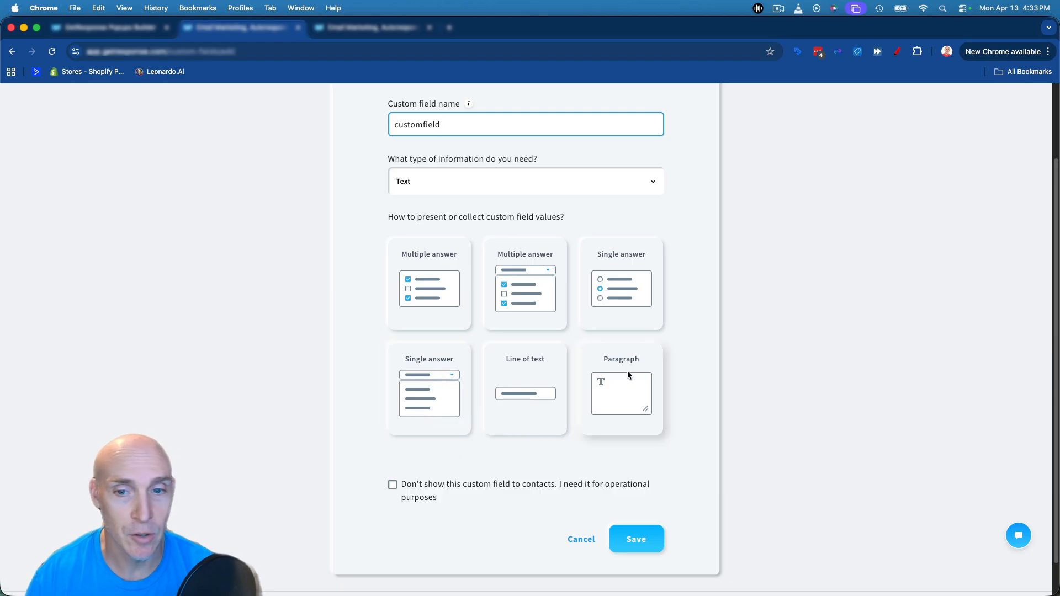
scroll(476, 275, "down", 1)
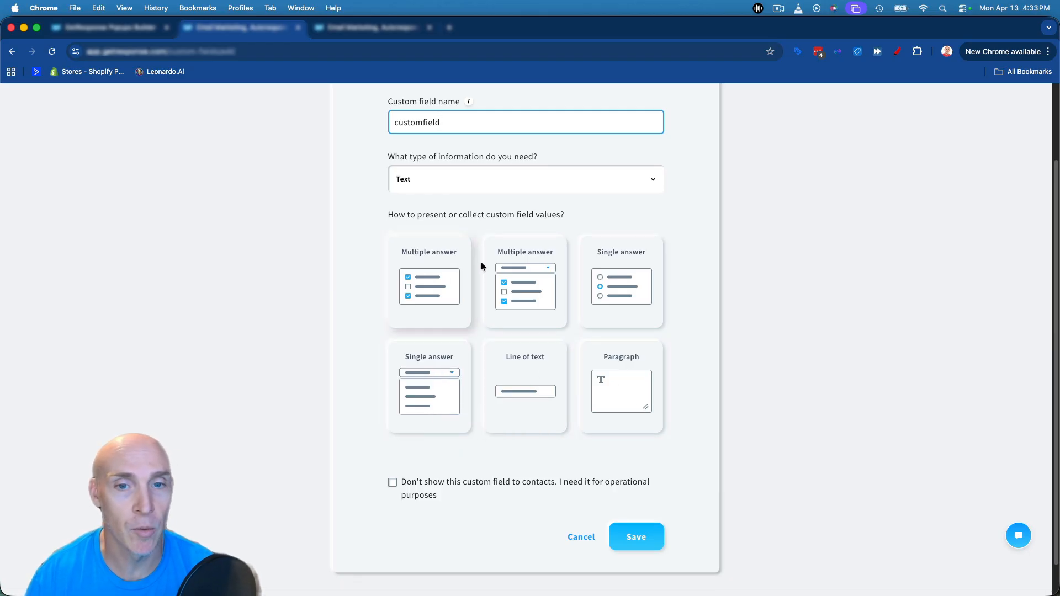
left_click(617, 284)
scroll(546, 315, "down", 2)
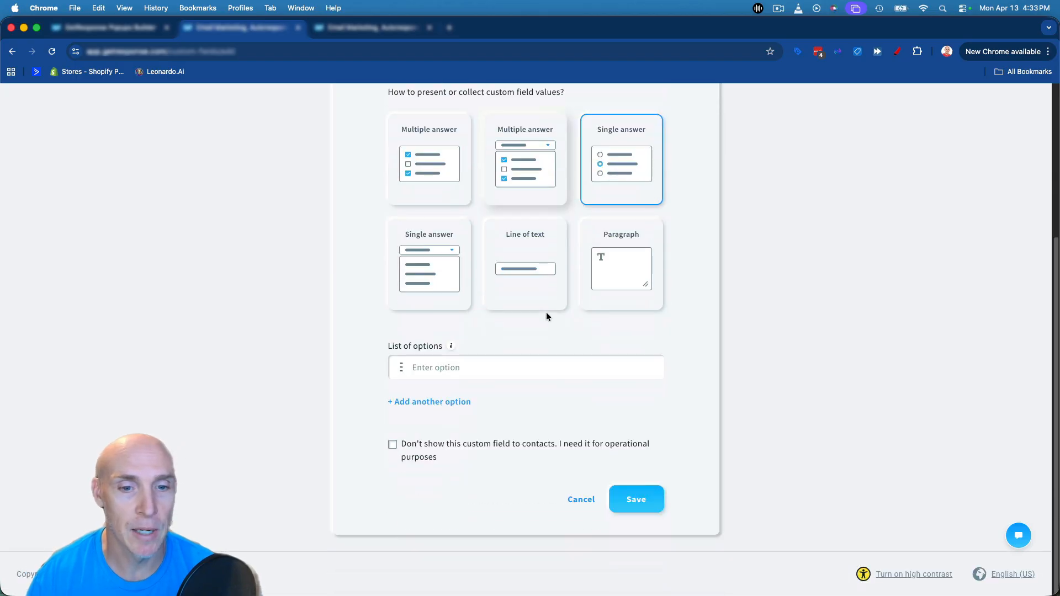
left_click(436, 404)
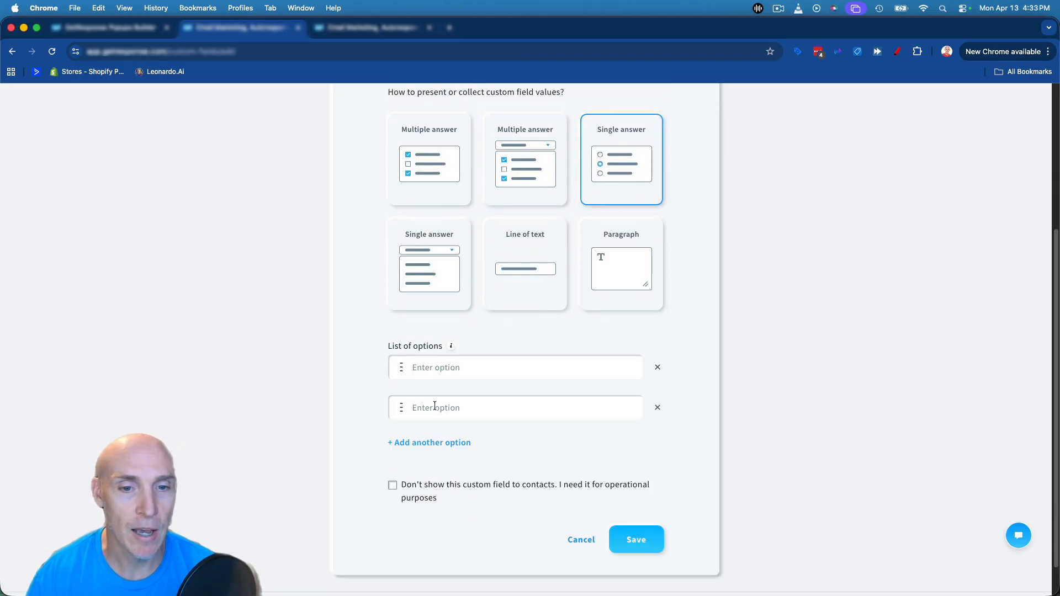
left_click(439, 443)
left_click(447, 483)
left_click(428, 524)
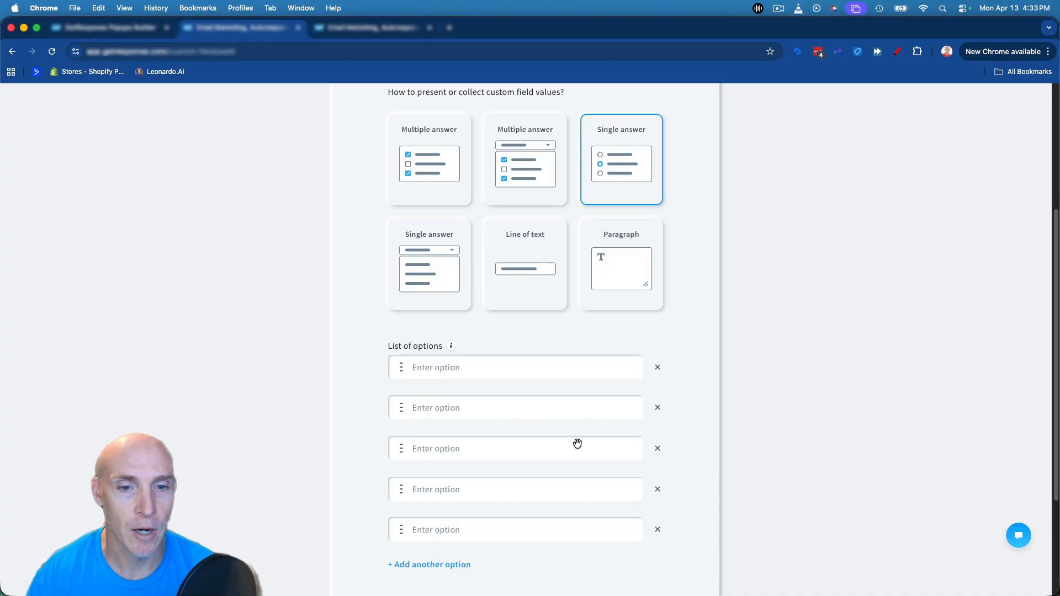
Step: Fill the first four options of the field with large, medium, small and big
left_click(501, 371)
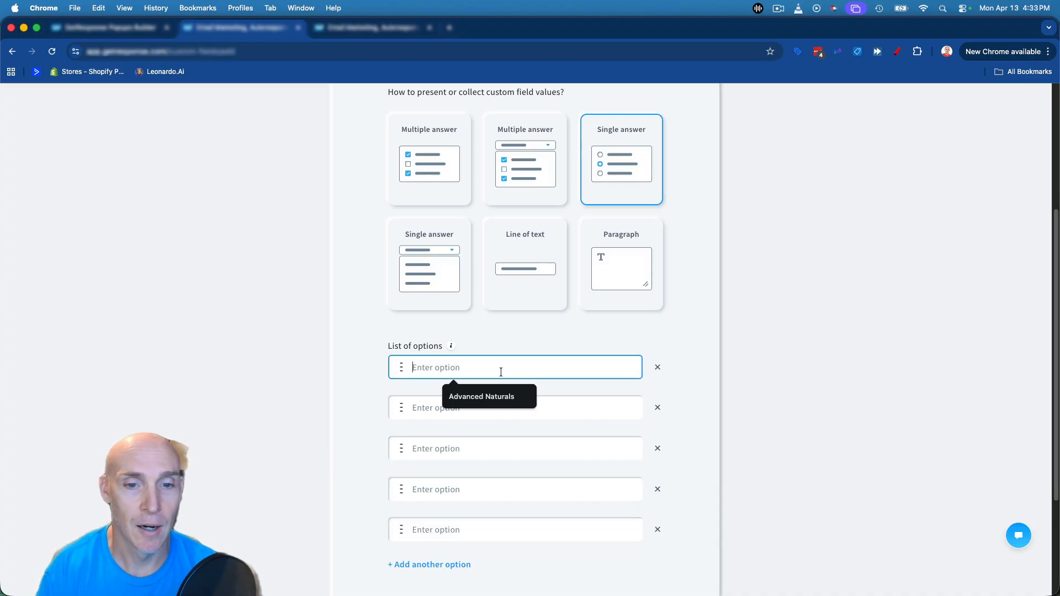
type("Iarge")
key("Tab")
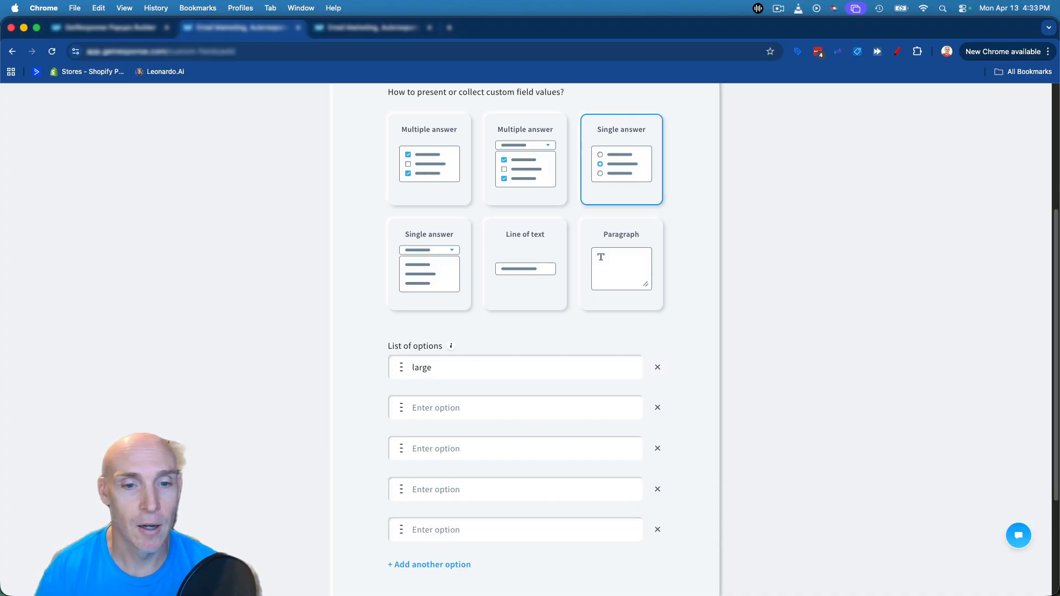
left_click(485, 411)
type("med")
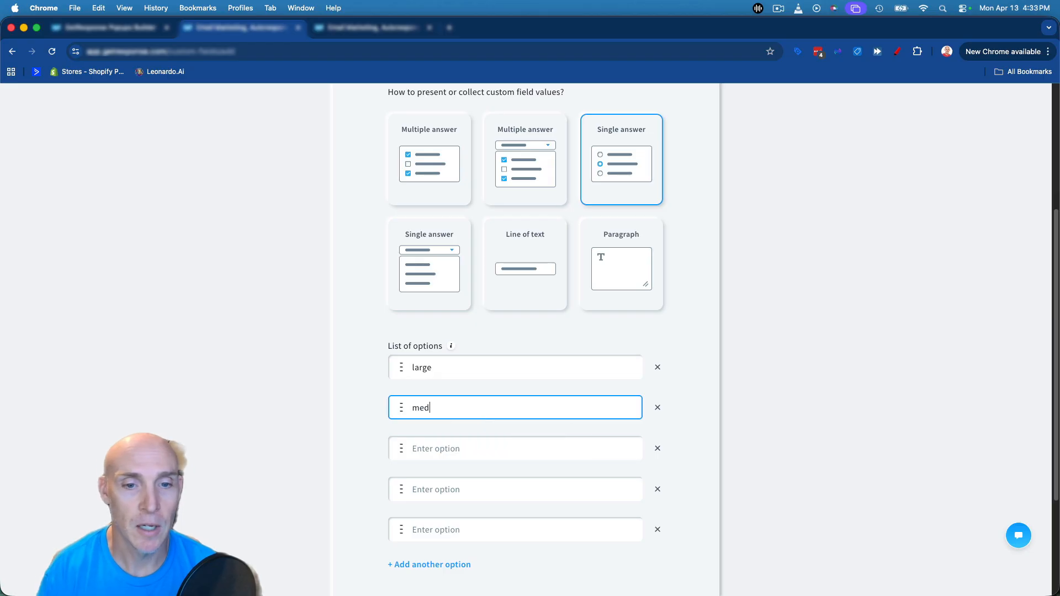
type("ium")
key("Tab")
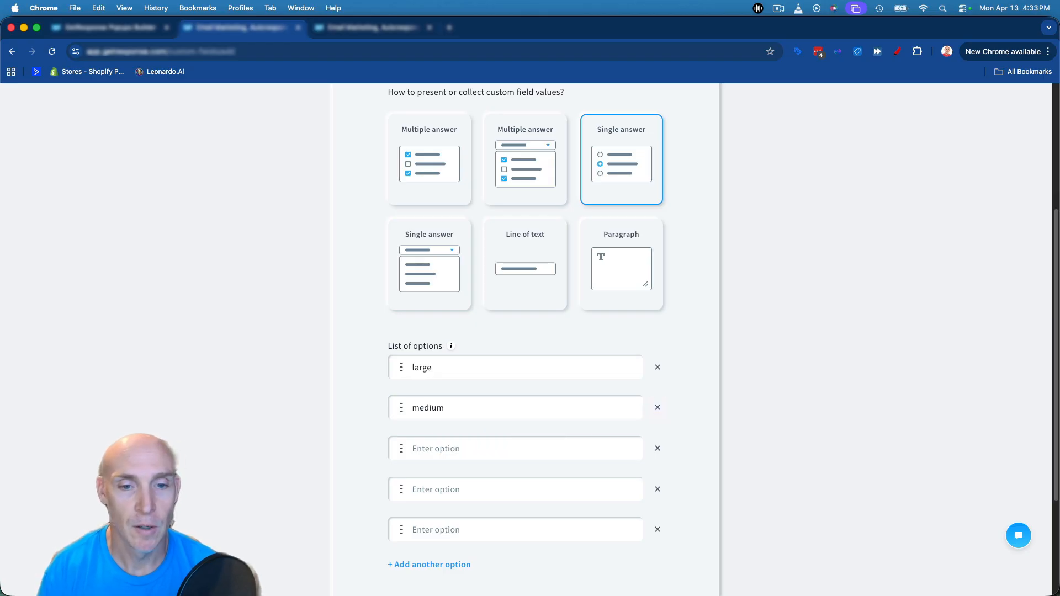
left_click(446, 450)
type("small")
key("Tab")
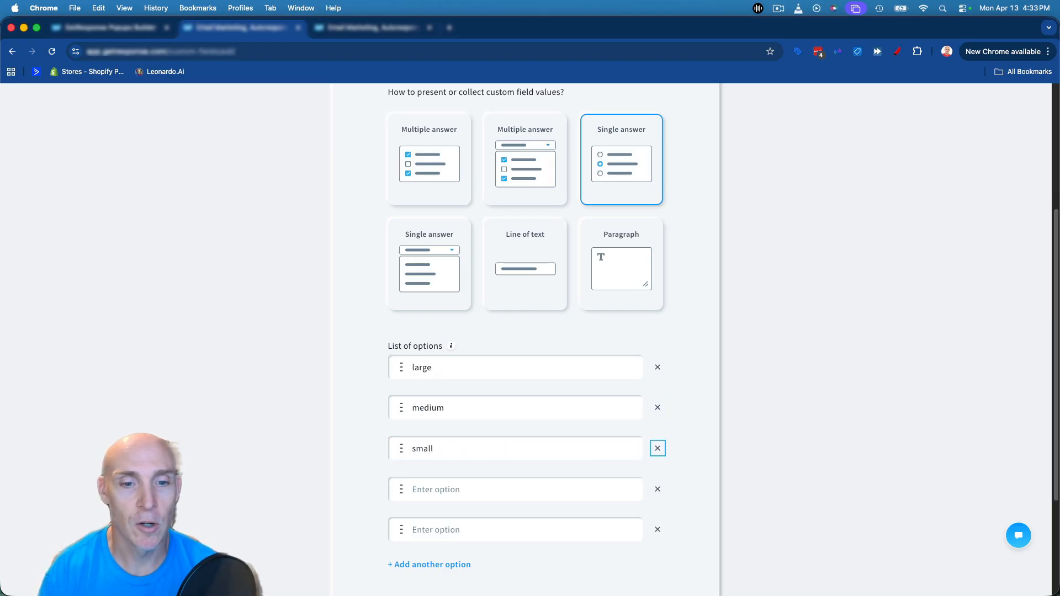
left_click(423, 486)
type("a")
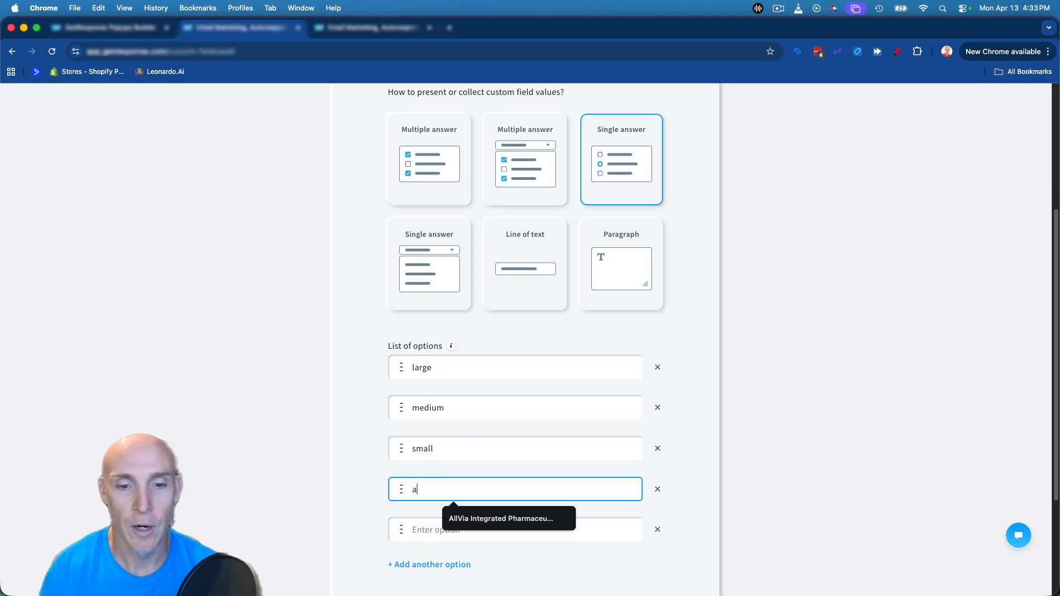
key("BackSpace")
type("big")
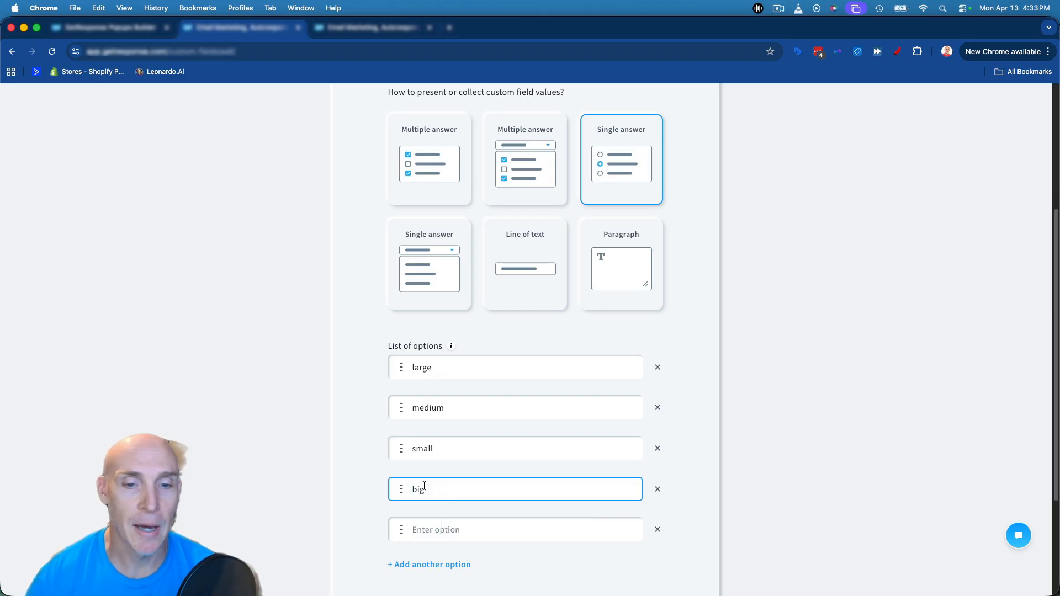
Step: Review the new custom field's settings from name to options and cancel its creation
scroll(433, 445, "down", 3)
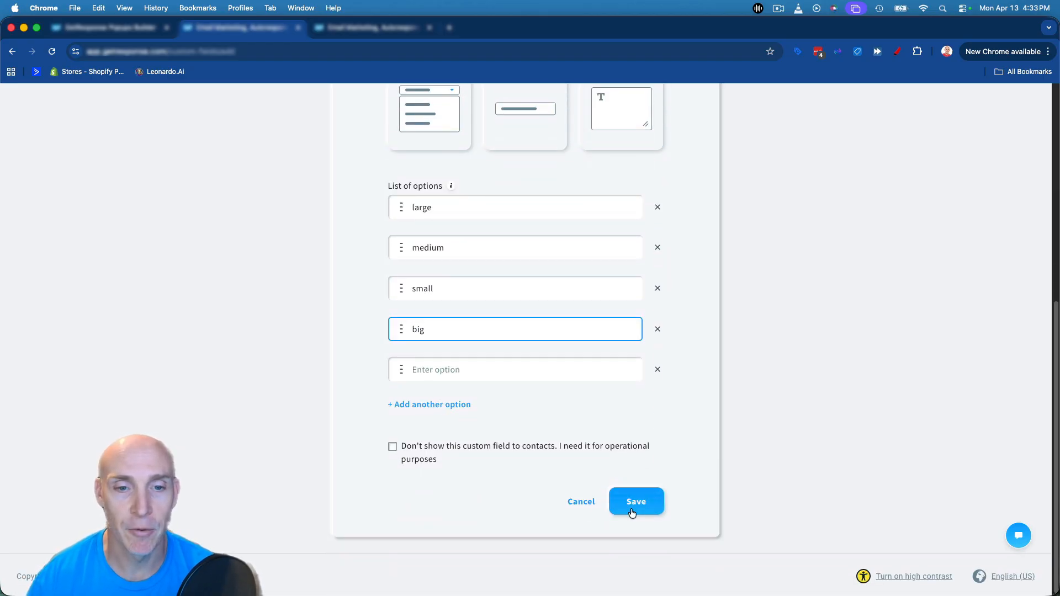
scroll(552, 374, "up", 7)
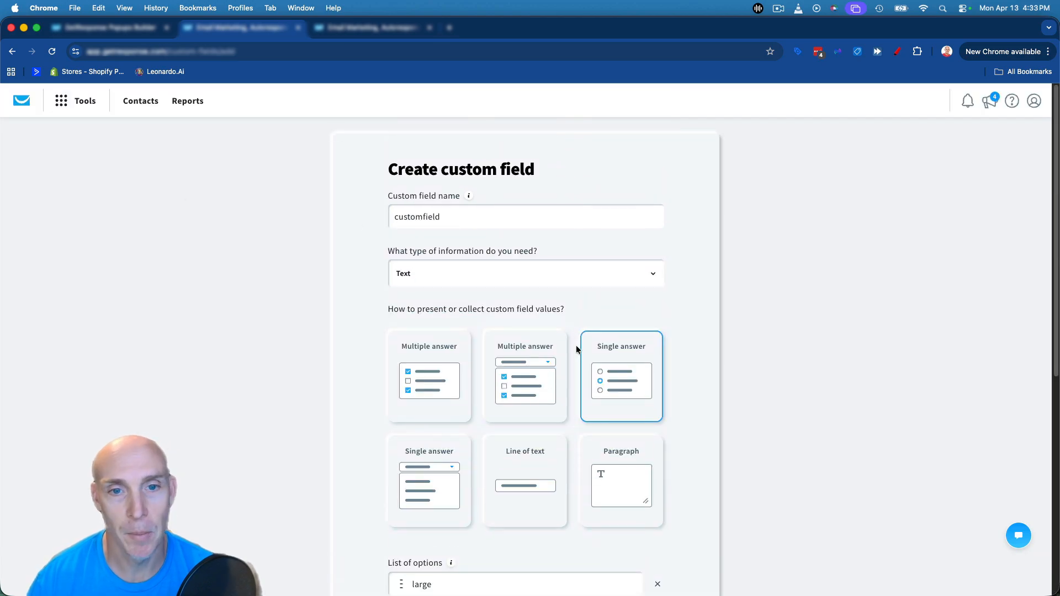
scroll(574, 325, "down", 7)
left_click(577, 499)
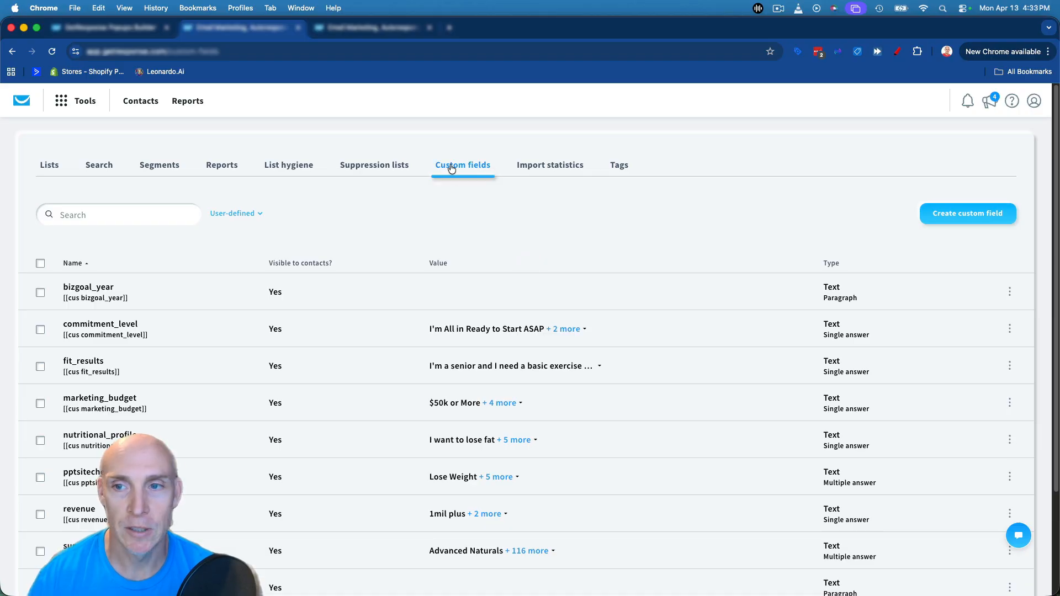
Step: Find "supp" on the custom fields page and open the supplementbrands field for editing
key("super+f")
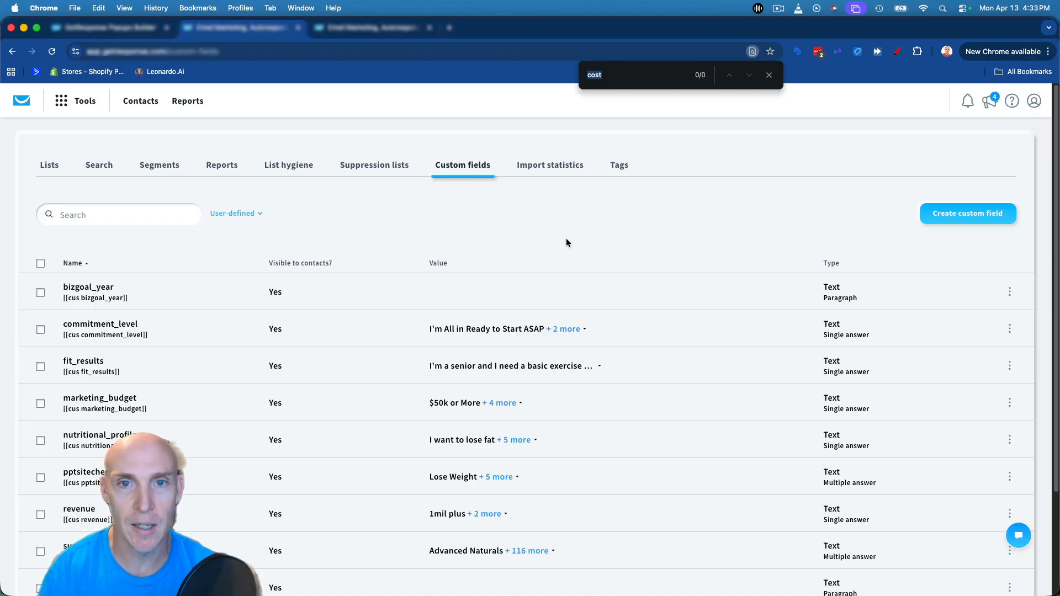
type("supp")
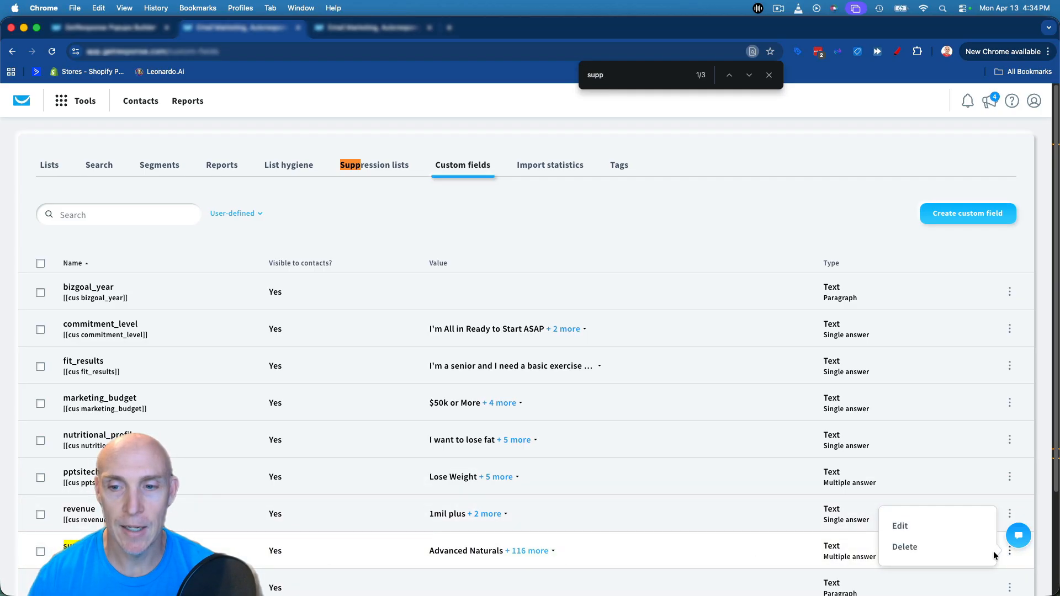
left_click(918, 530)
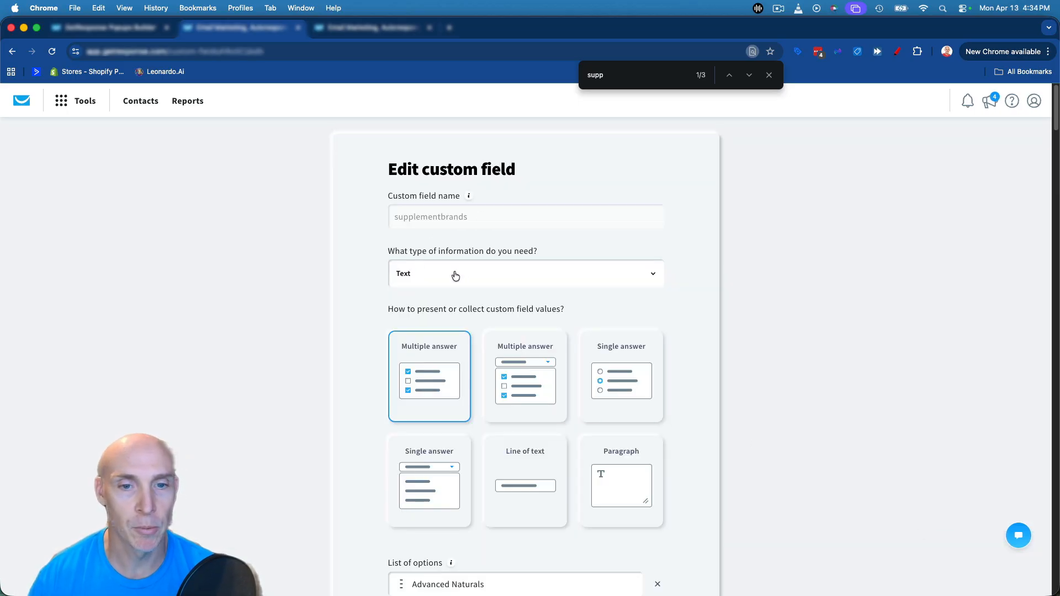
Step: Review the supplementbrands presentation and brand options, and add two blank option rows after Progena
scroll(426, 271, "down", 2)
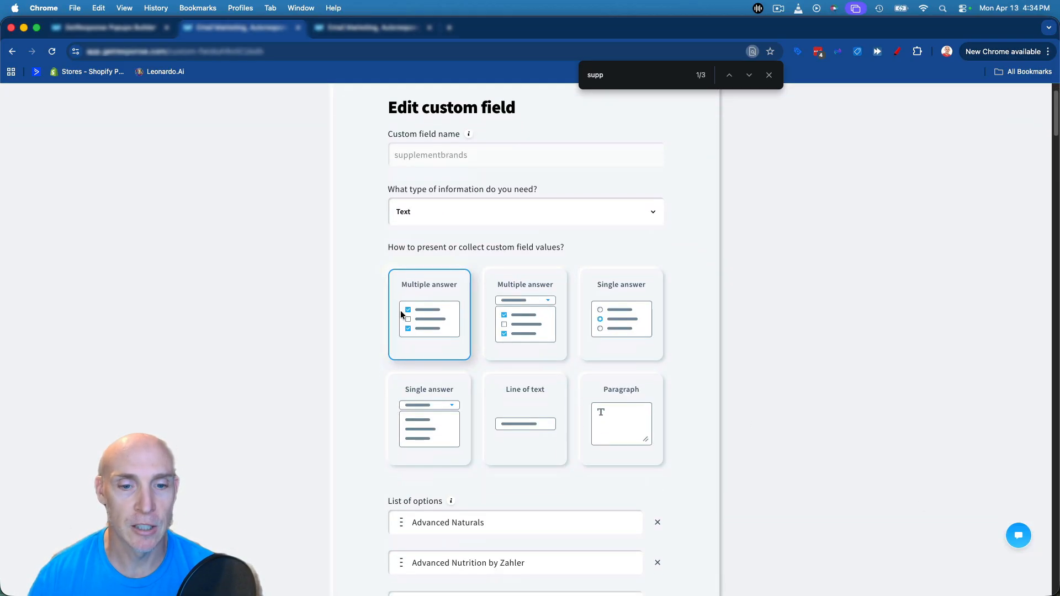
scroll(400, 311, "down", 15)
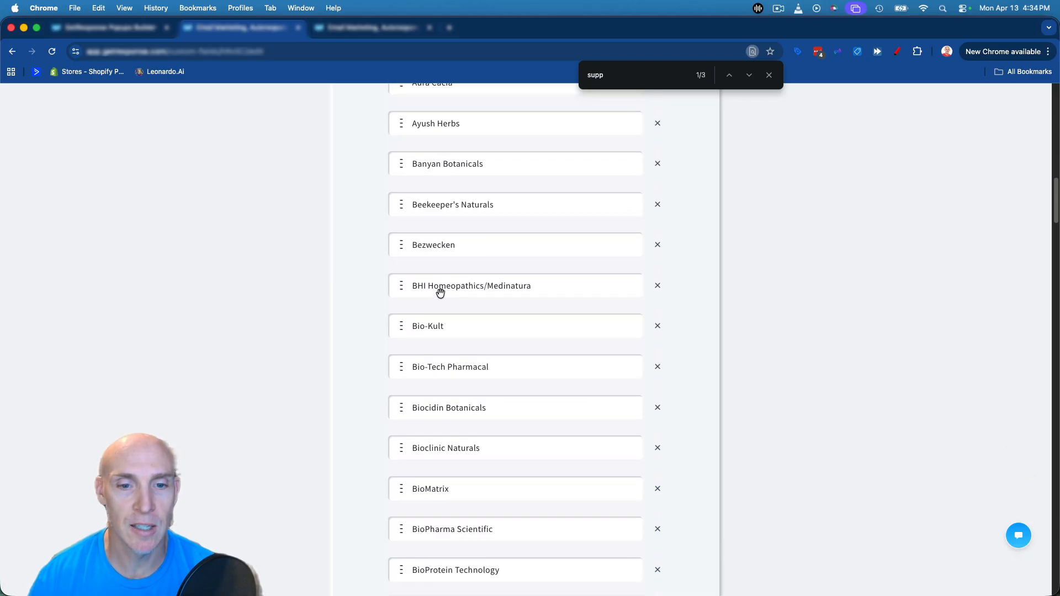
scroll(440, 293, "down", 20)
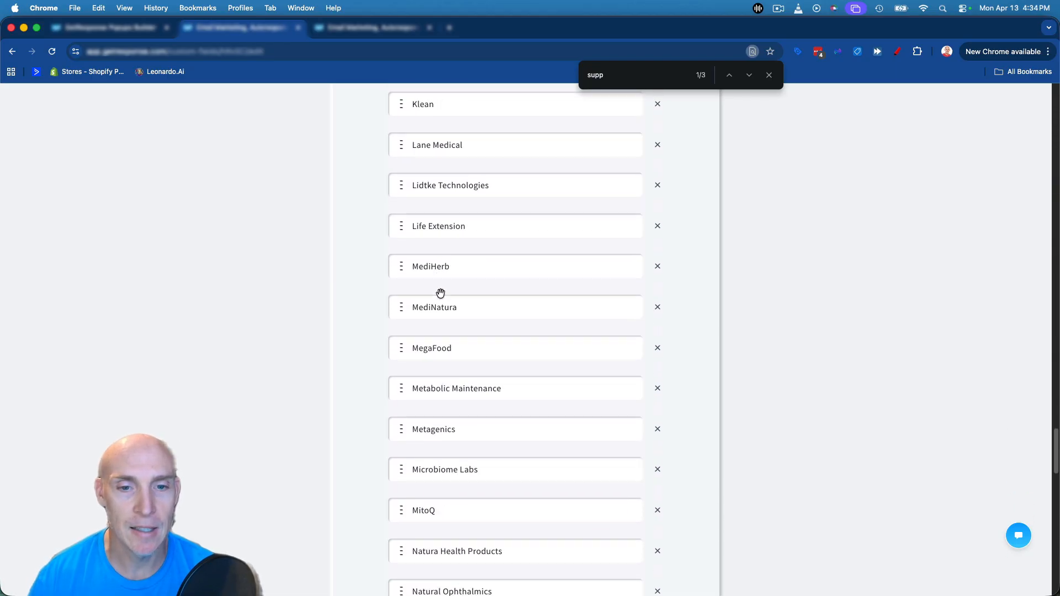
scroll(441, 293, "down", 20)
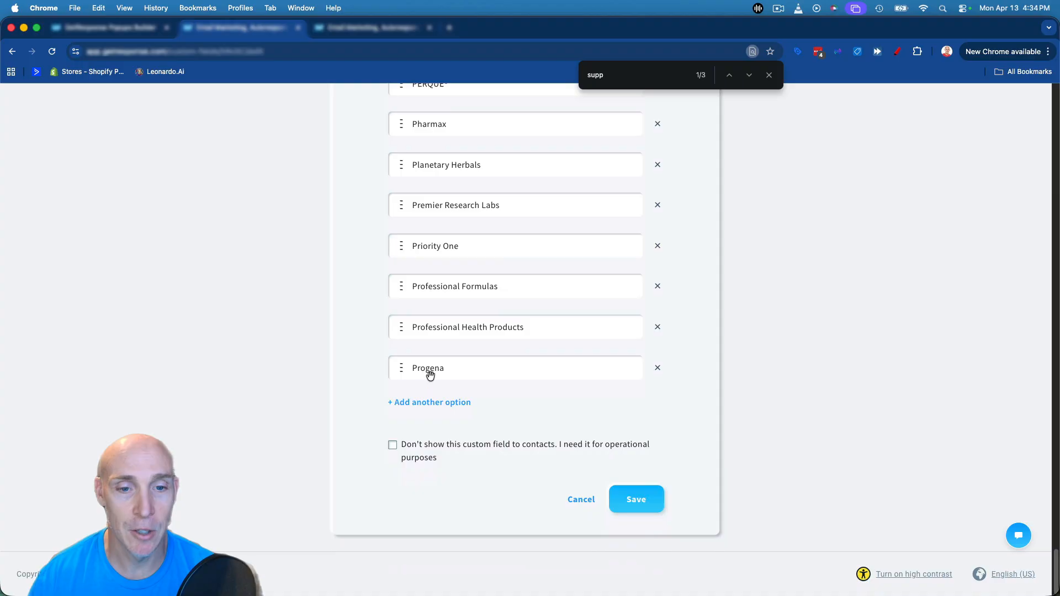
left_click(420, 403)
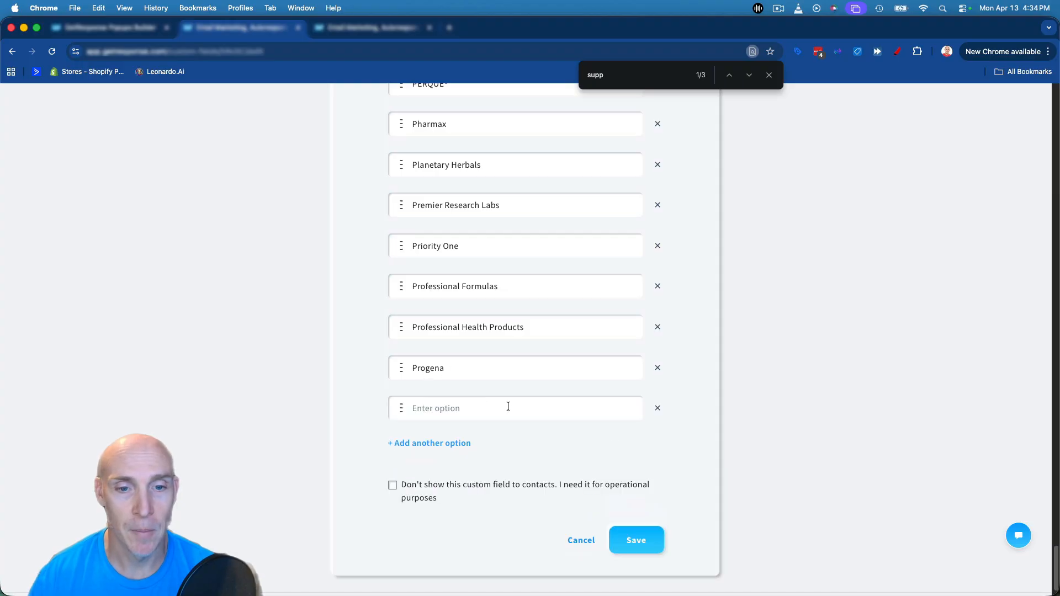
left_click(431, 446)
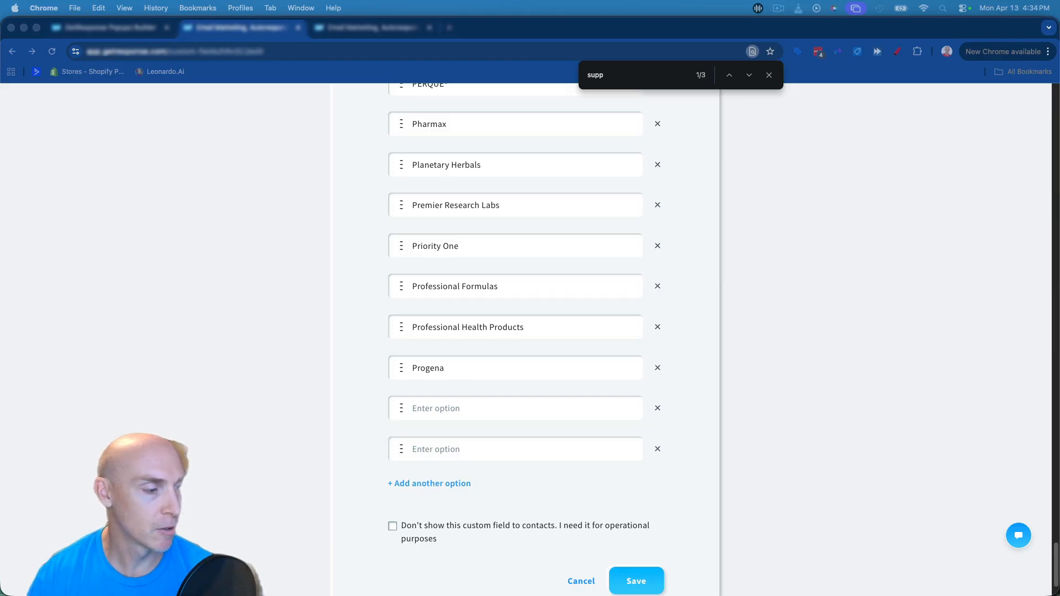
Step: Fill the two blank supplementbrands options with Progressive Labs and Protocol for Life Balance, and save the custom field
left_click(478, 408)
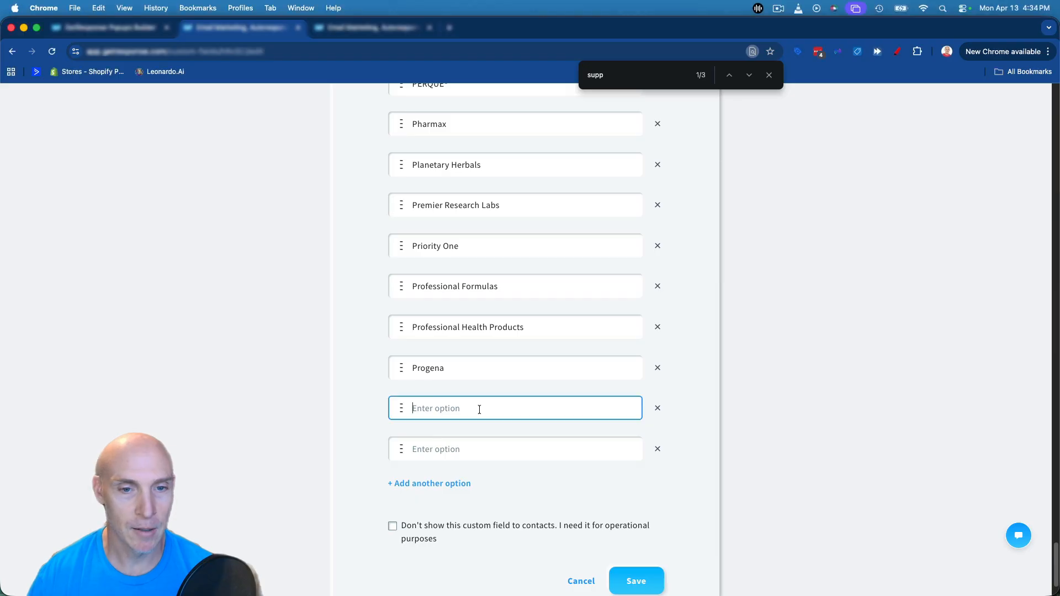
type("Progressive Labs")
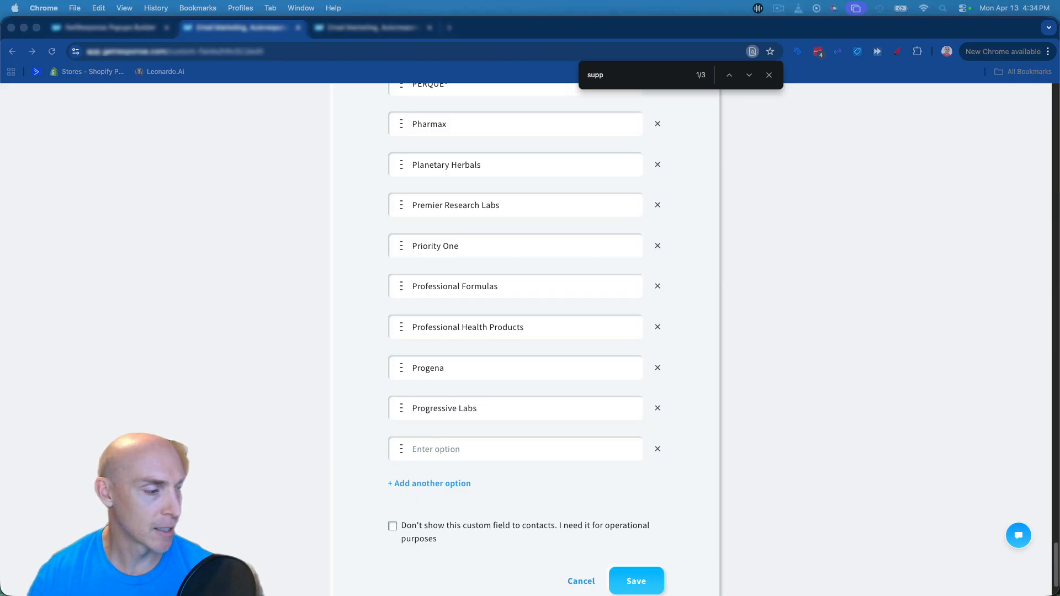
left_click(521, 449)
type("Protocol for Life Balance")
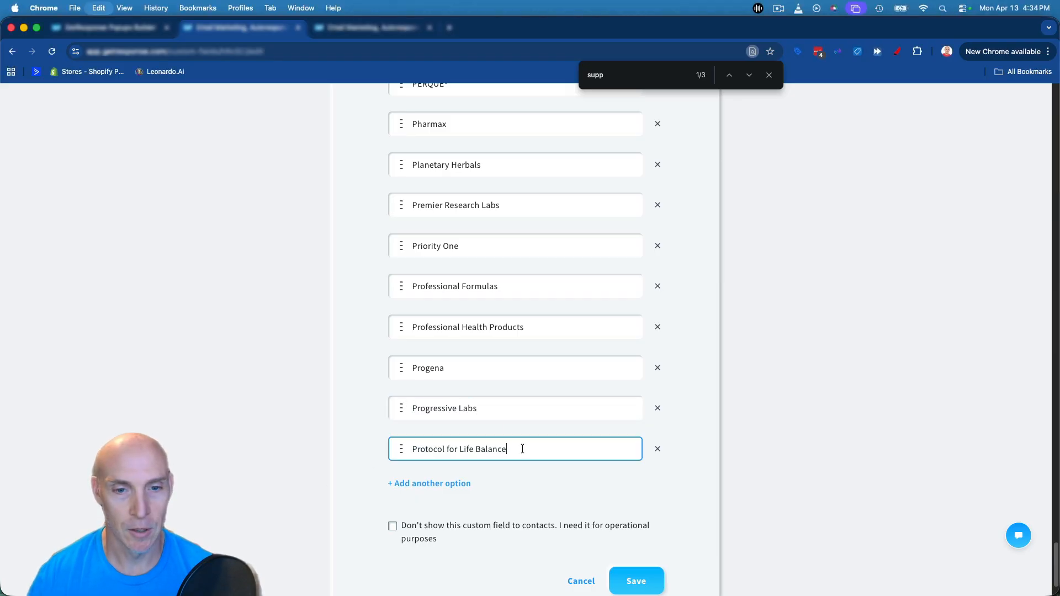
scroll(539, 480, "down", 3)
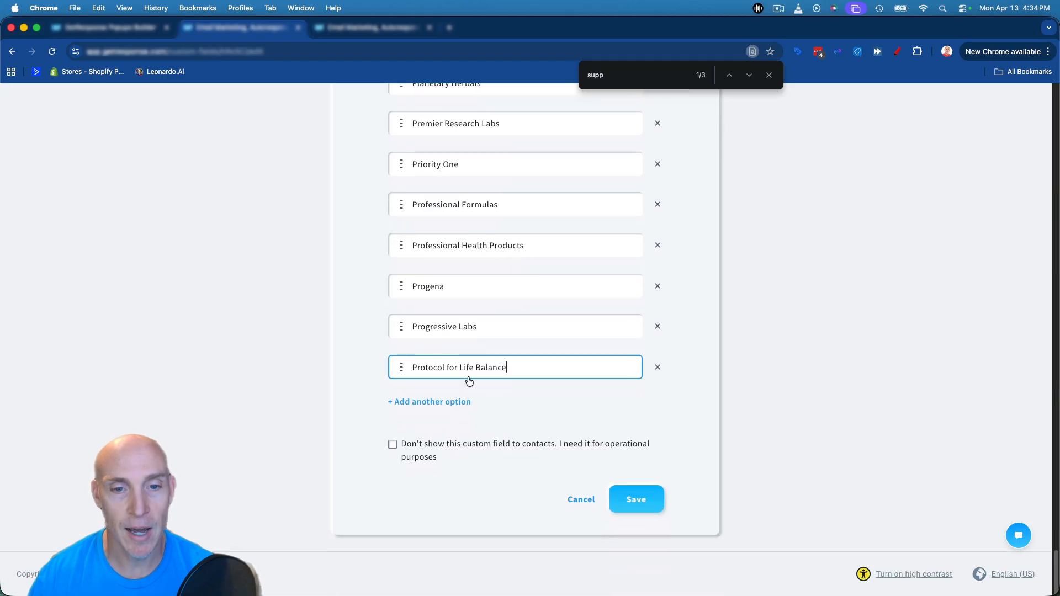
left_click(634, 501)
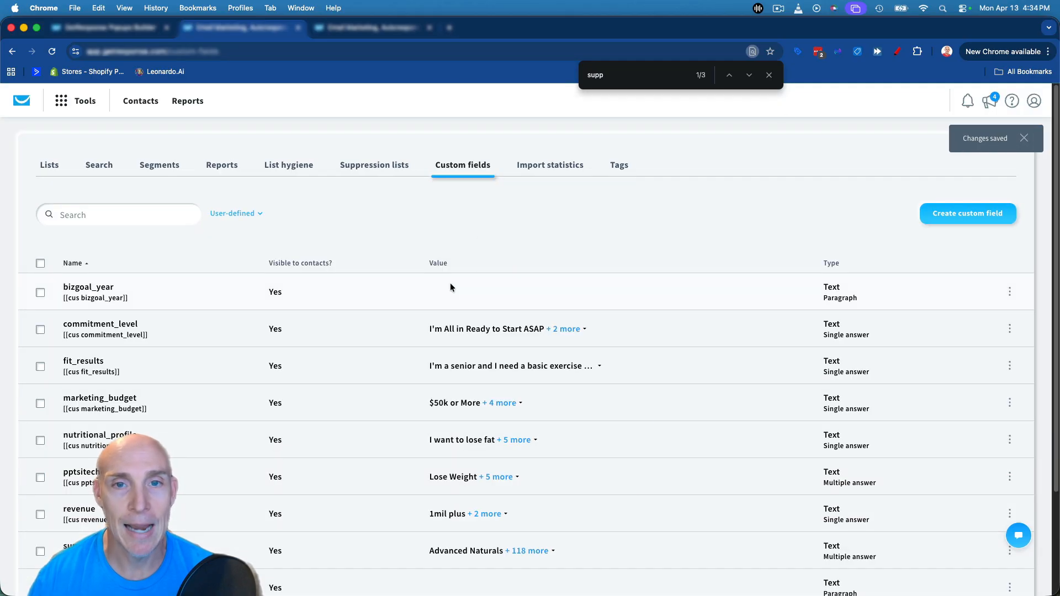
left_click(769, 74)
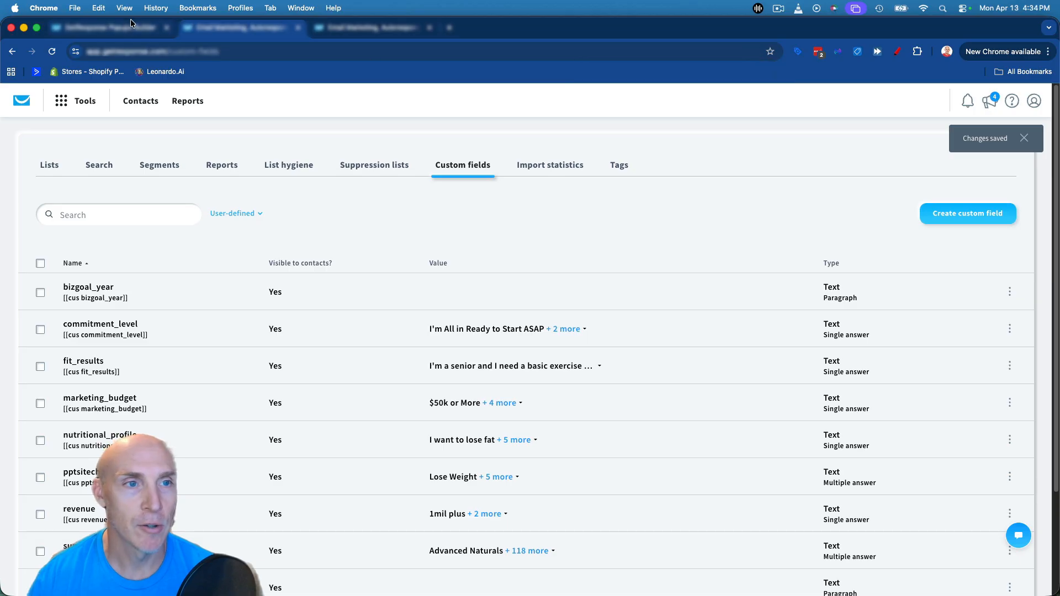
Step: Add the supplementbrands custom field to the signup form in the popup builder and check its brand checkboxes through to the end
left_click(94, 26)
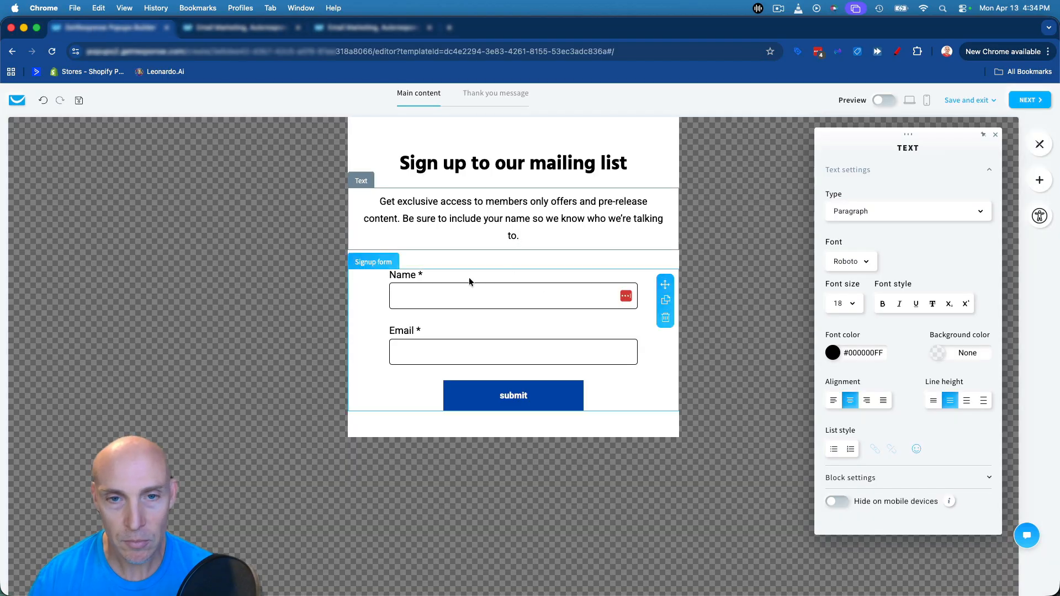
left_click(574, 288)
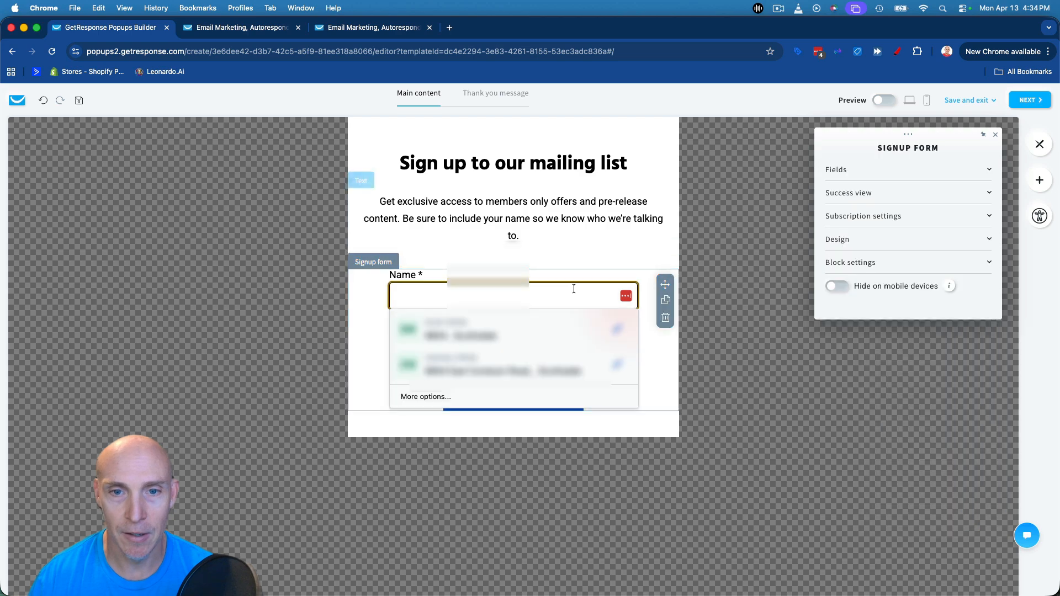
left_click(870, 171)
left_click(975, 385)
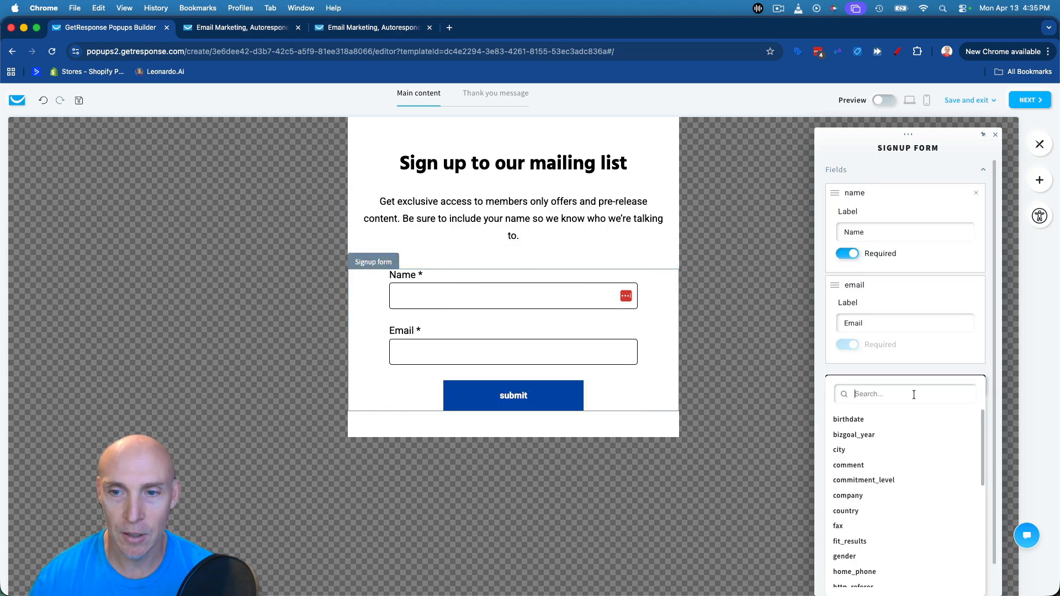
type("supp")
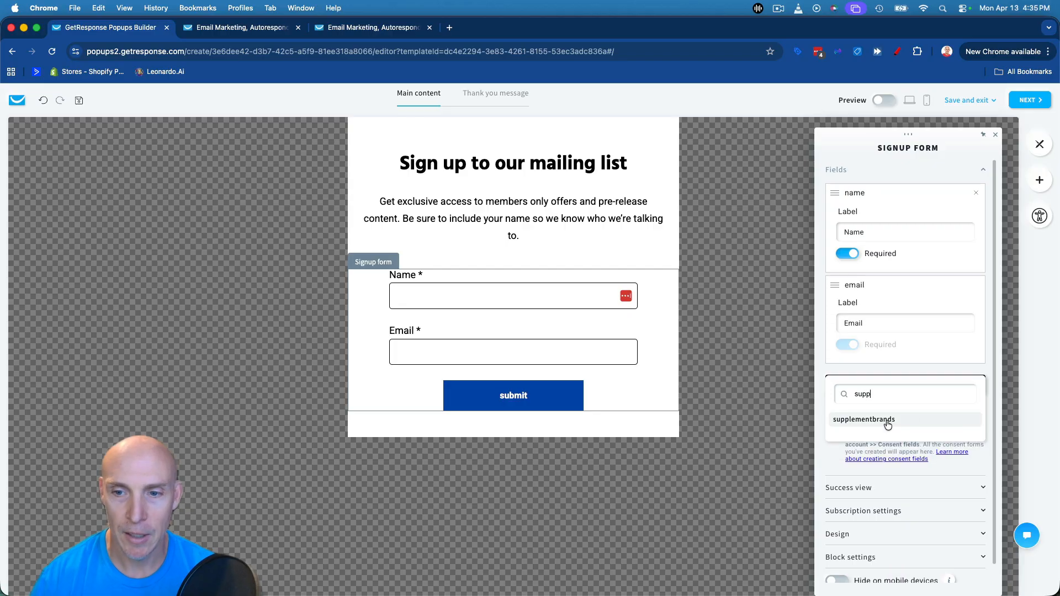
left_click(886, 424)
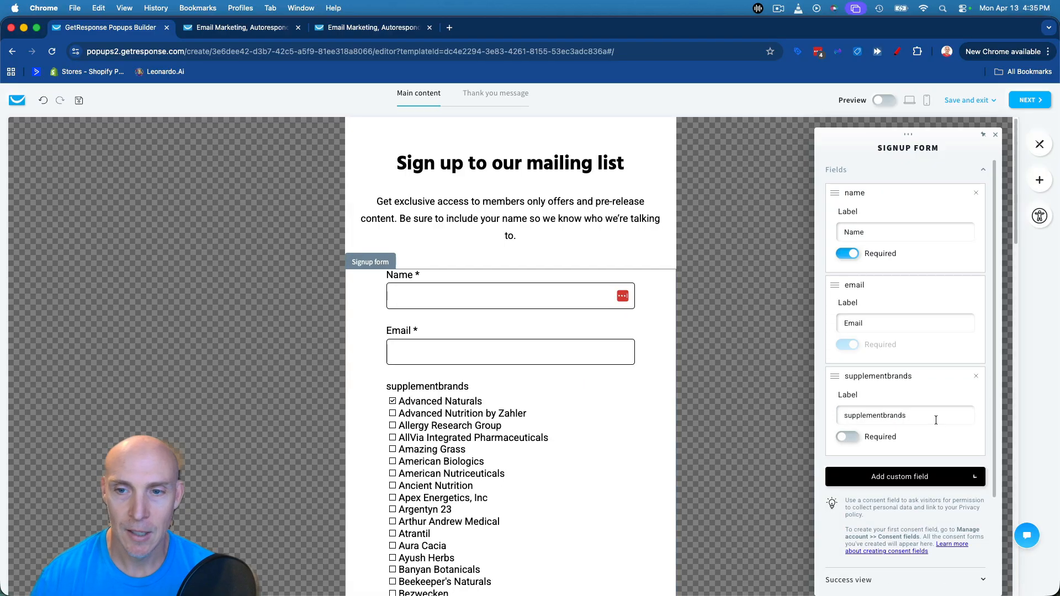
scroll(493, 406, "down", 5)
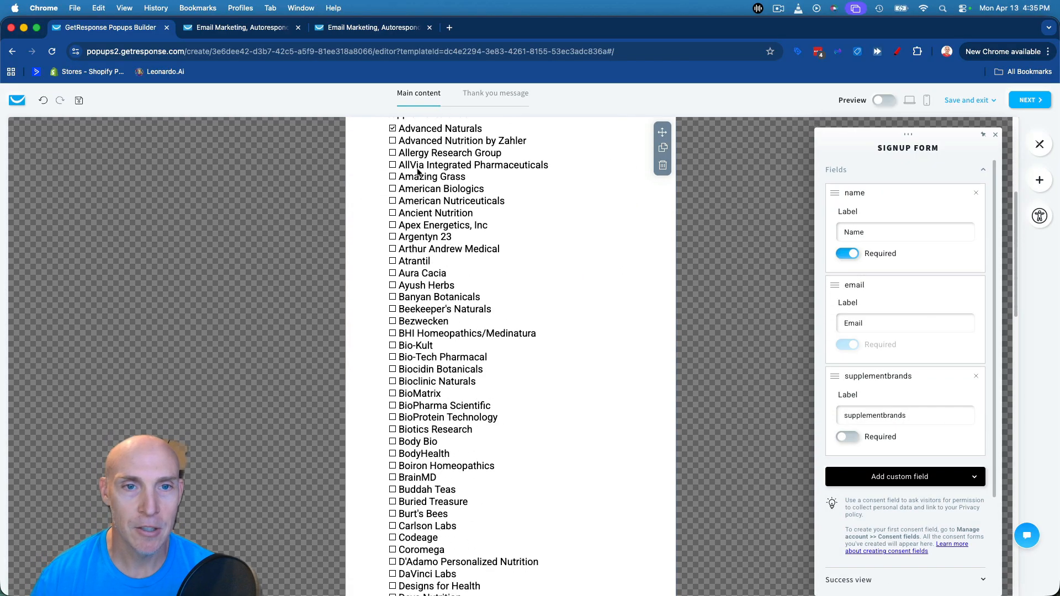
scroll(434, 163, "up", 2)
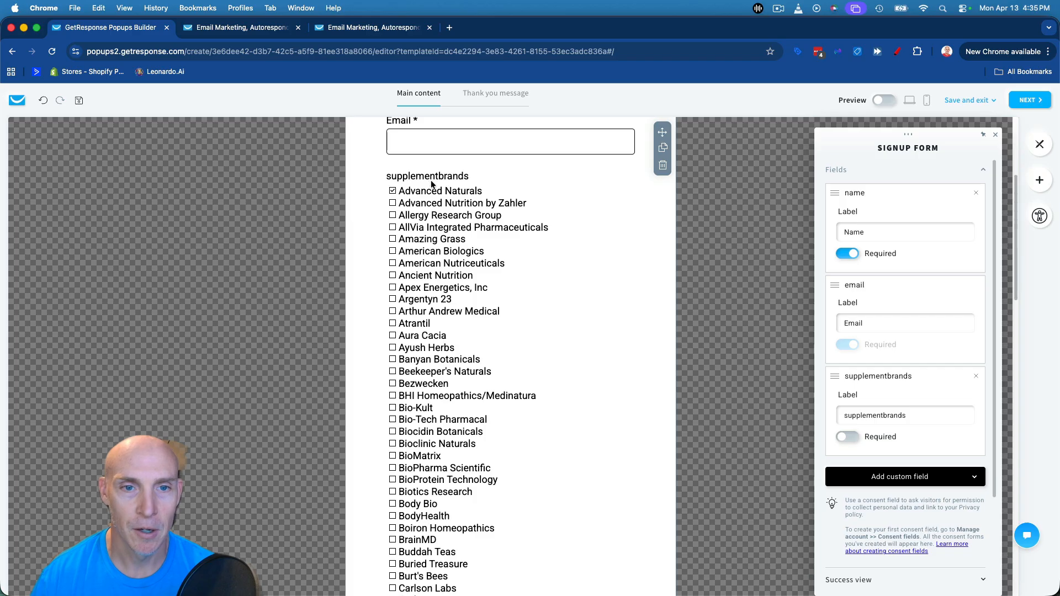
scroll(448, 232, "down", 20)
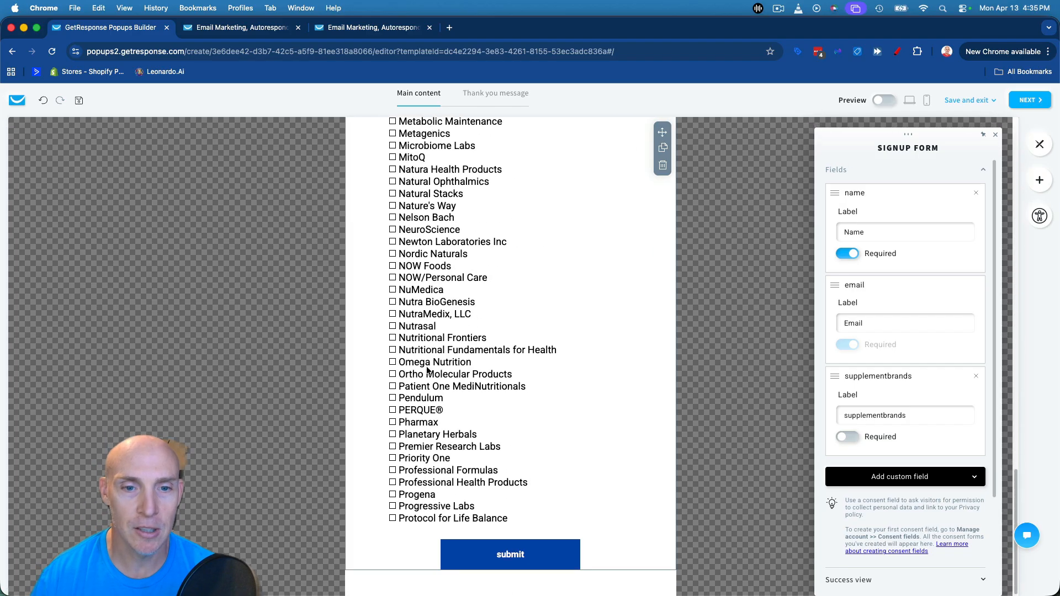
scroll(491, 426, "up", 20)
Step: Save the signup form and leave the editor for the form's settings page
left_click(969, 100)
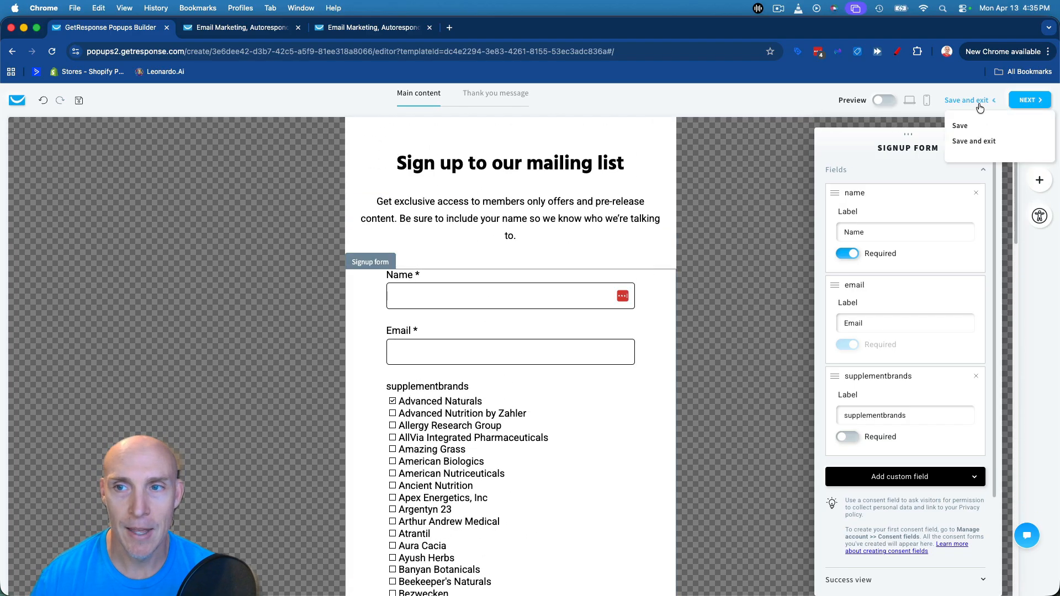
left_click(971, 105)
left_click(993, 104)
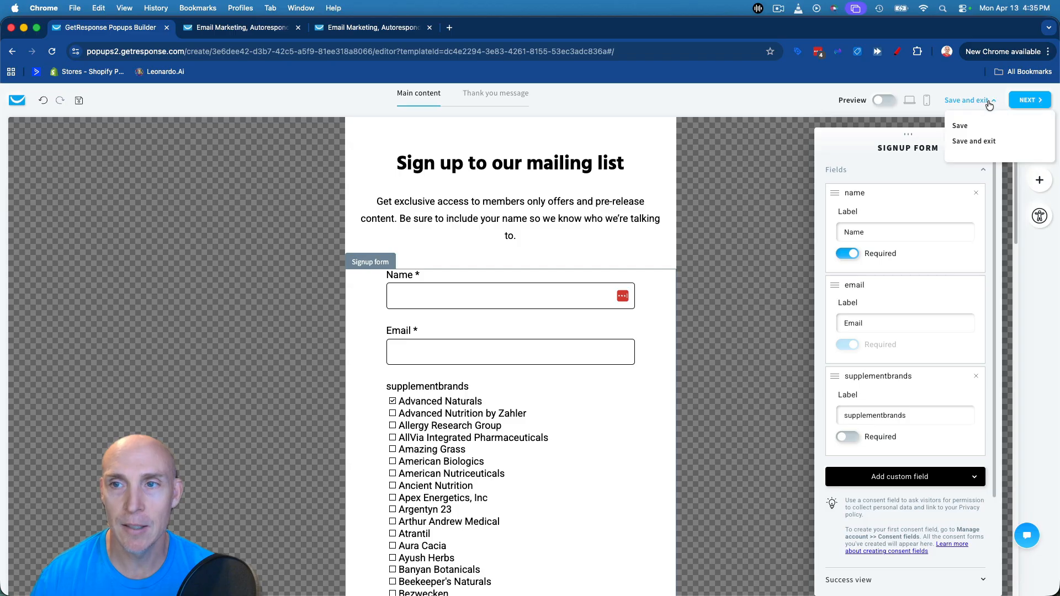
left_click(959, 126)
left_click(992, 105)
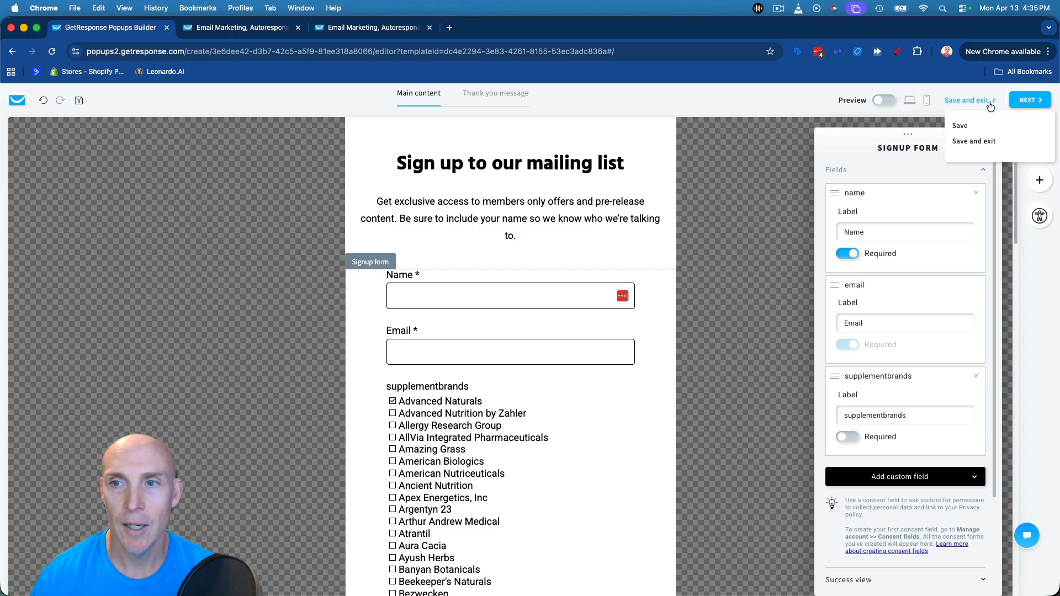
left_click(974, 141)
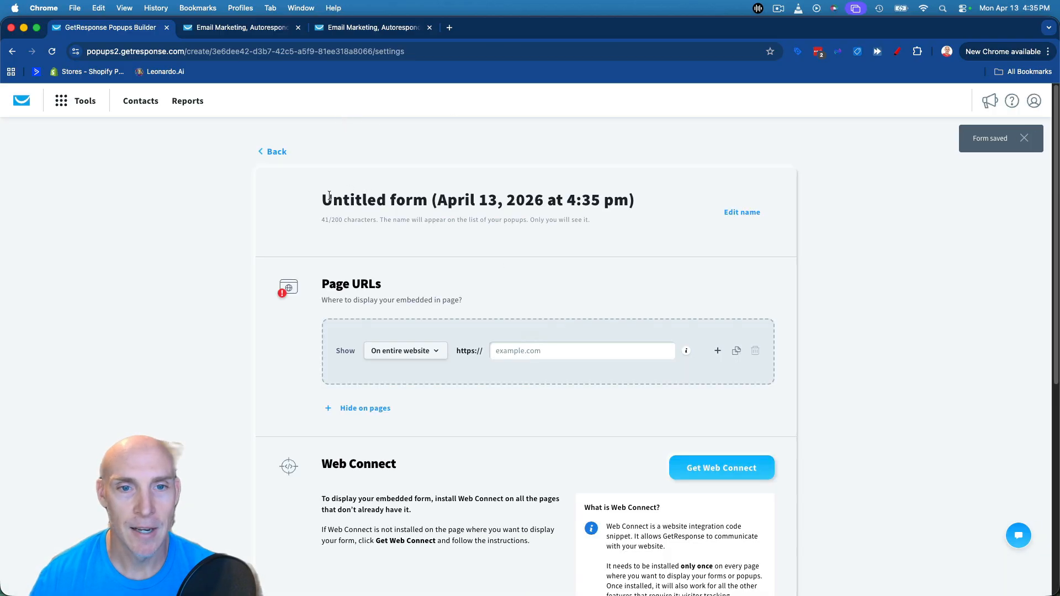
Step: Rename the untitled form as Supp List Selection
left_click(745, 218)
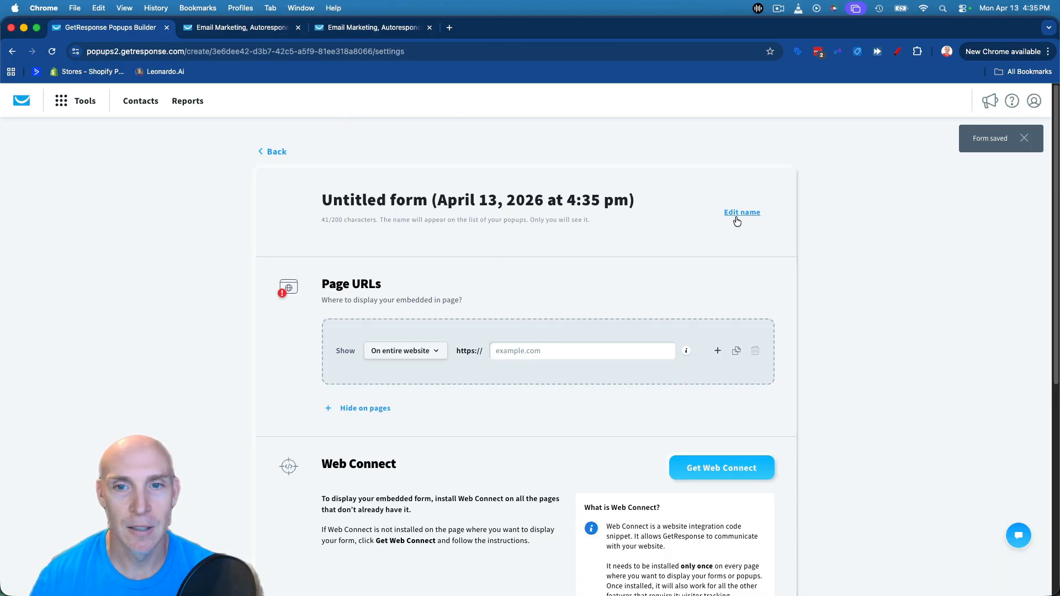
left_click_drag(637, 201, 308, 199)
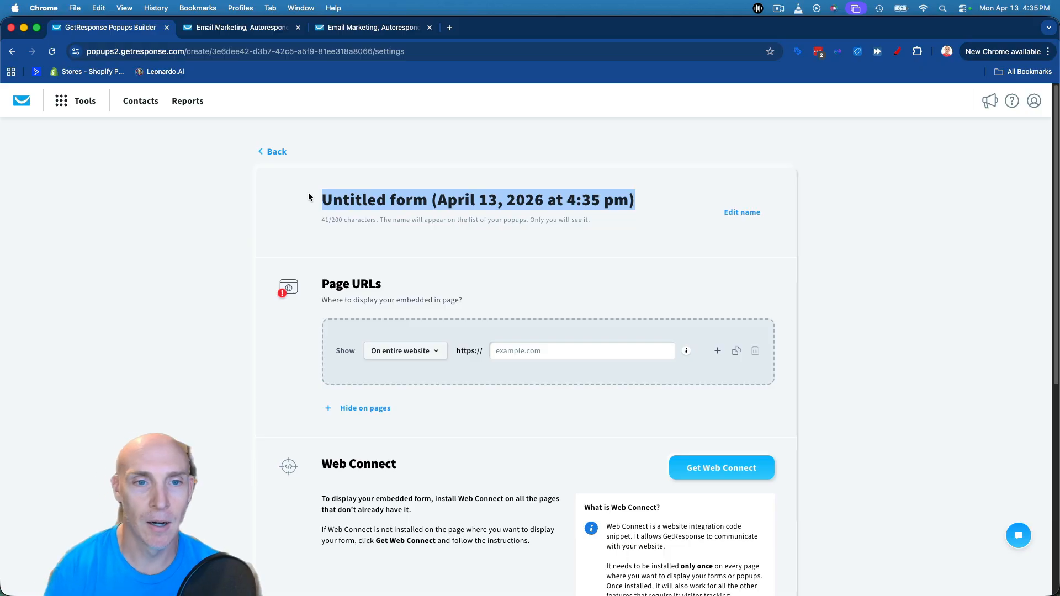
type("Supp")
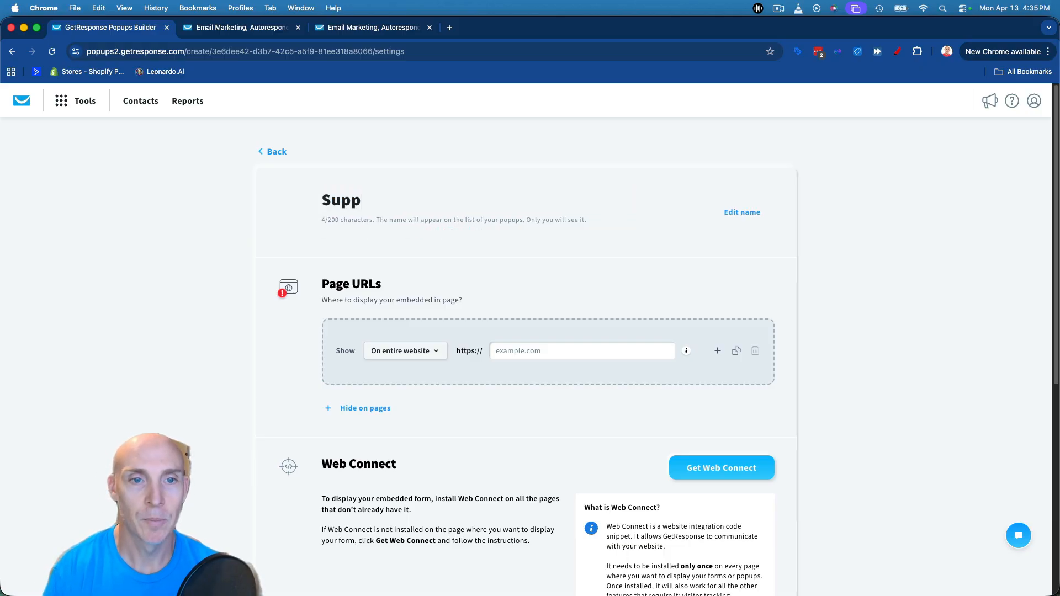
type(" List")
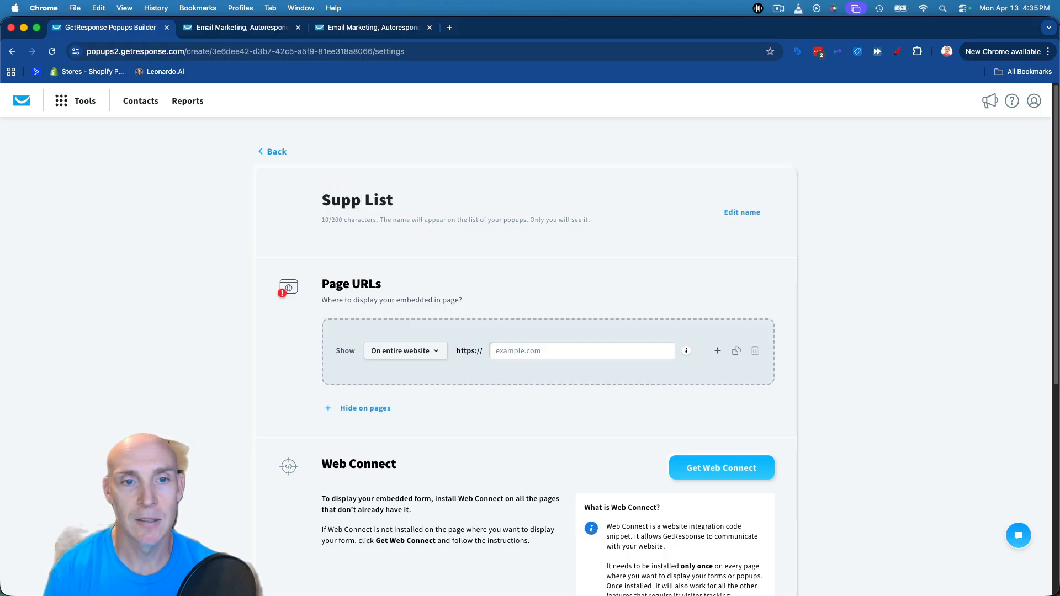
type(" Selection")
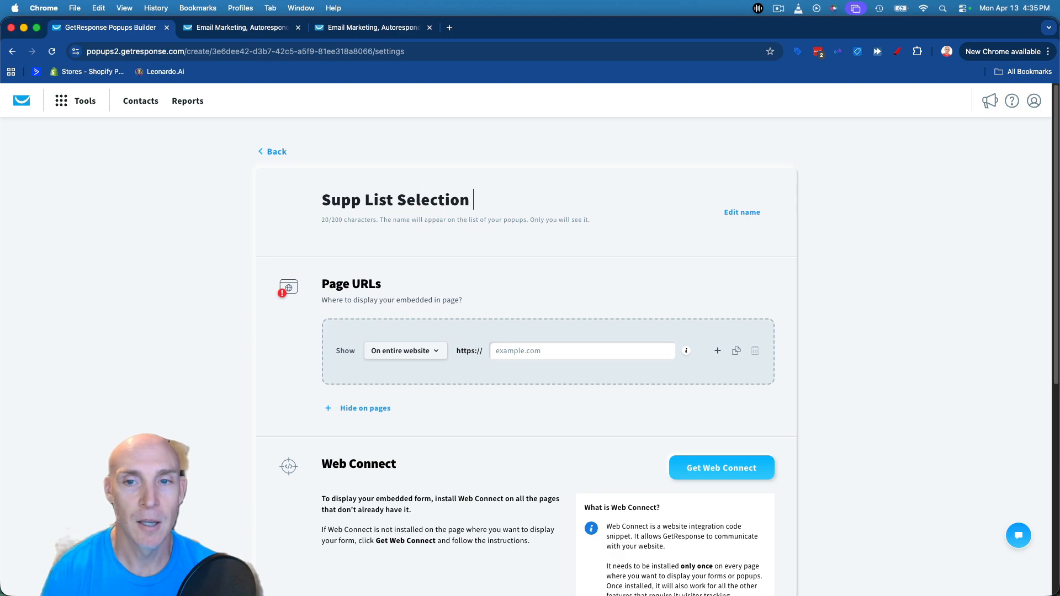
Step: Set the form's page URL rule to show if specific page, and make its empty address field ready for entry
scroll(762, 256, "down", 1)
scroll(763, 256, "down", 3)
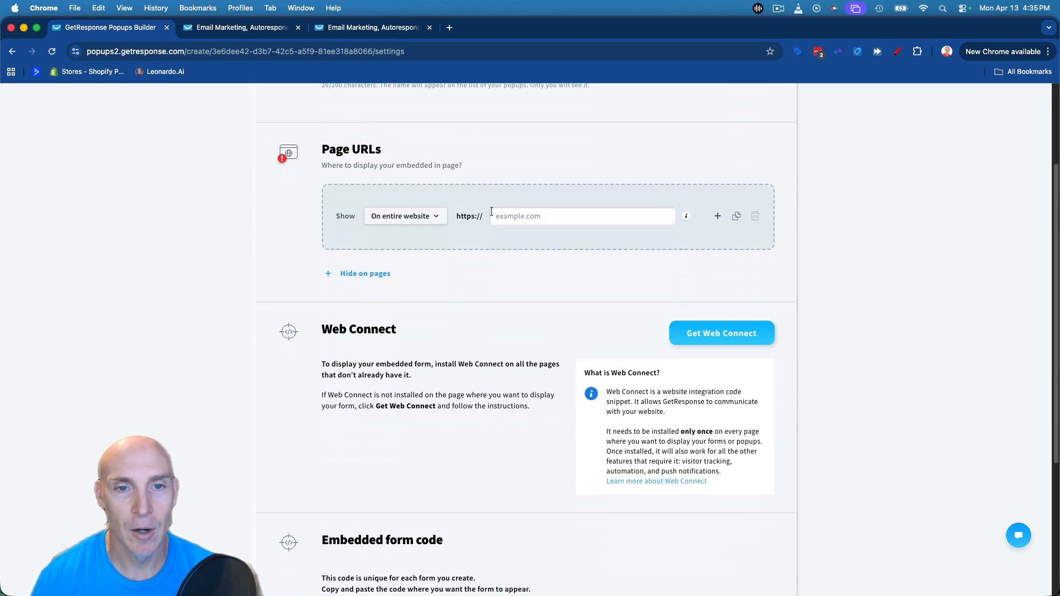
left_click(433, 216)
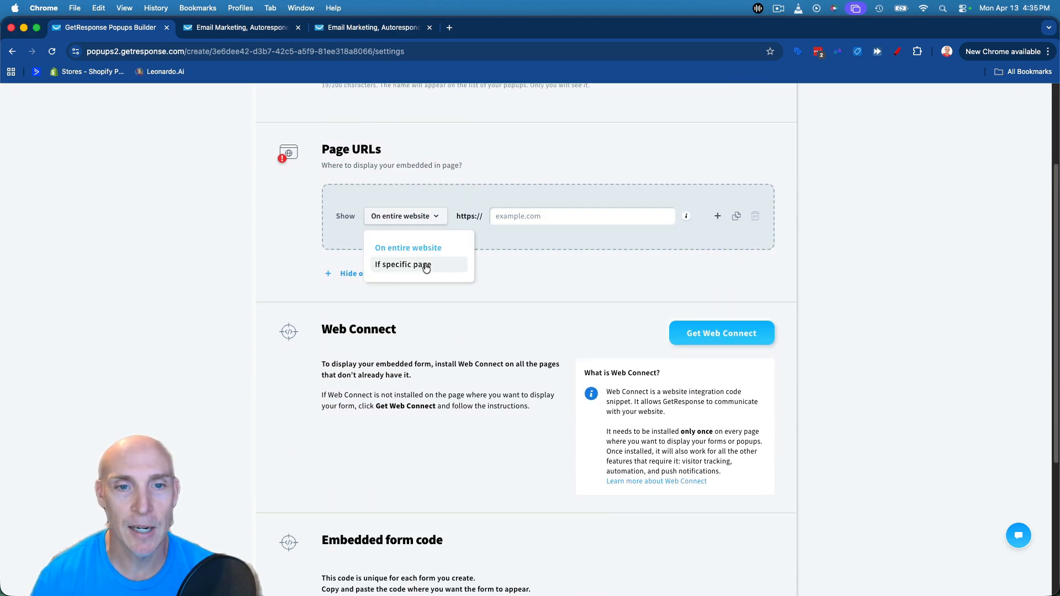
left_click(426, 266)
left_click(552, 218)
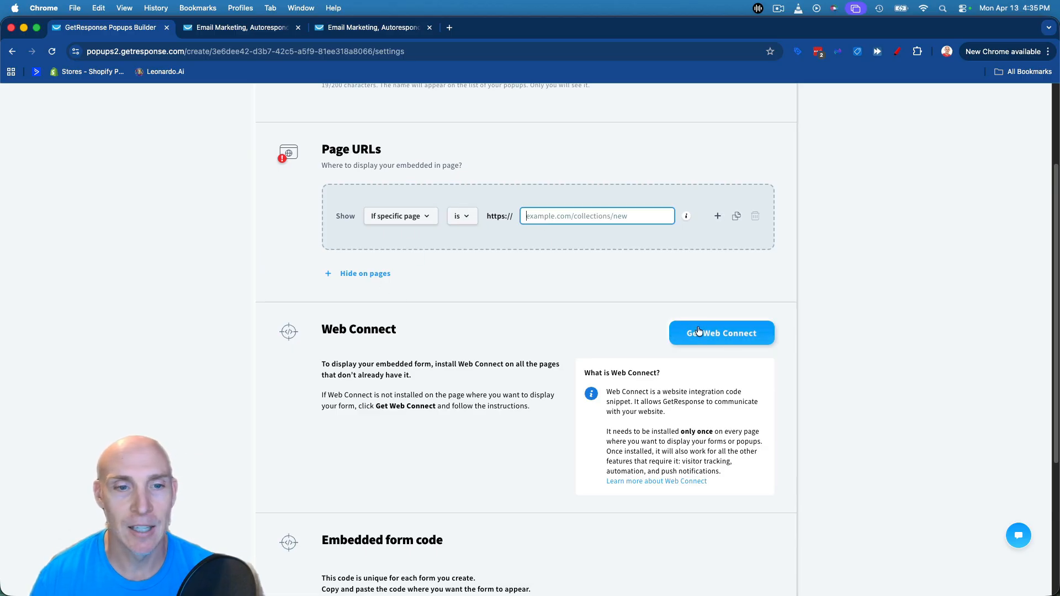
Step: Examine the Web Connect instructions and the embedded form code in the form's settings
scroll(724, 336, "down", 2)
scroll(400, 413, "down", 3)
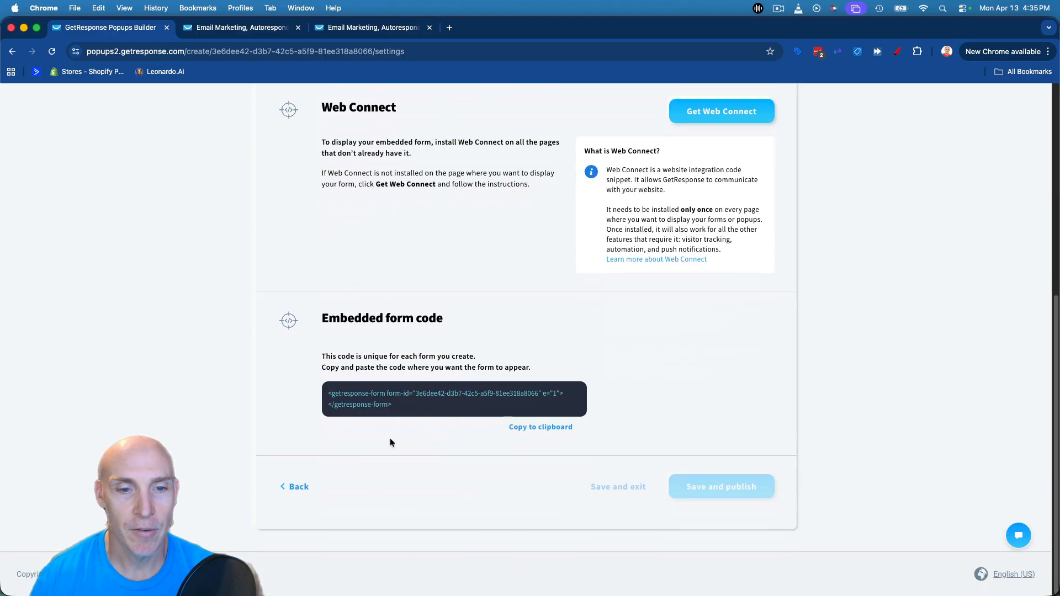
left_click_drag(331, 393, 497, 407)
left_click(496, 403)
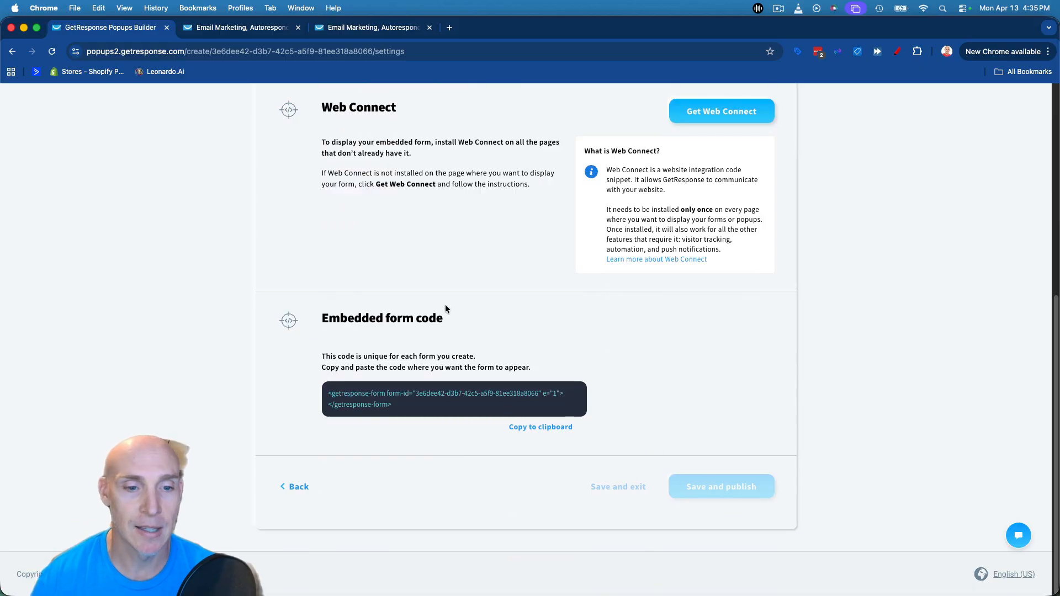
scroll(531, 270, "up", 5)
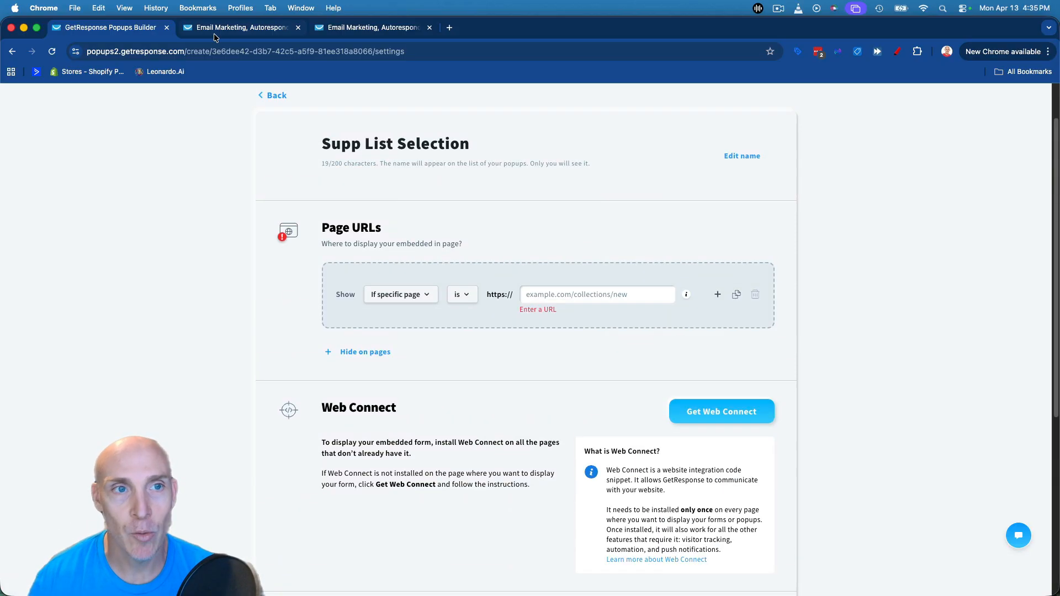
left_click(214, 31)
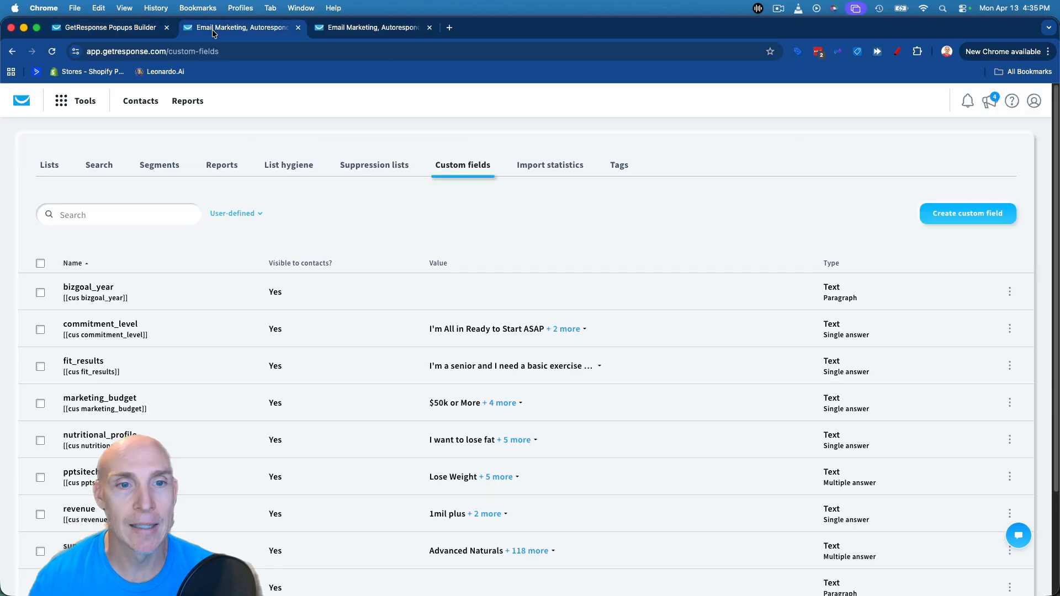
left_click(112, 29)
left_click(340, 27)
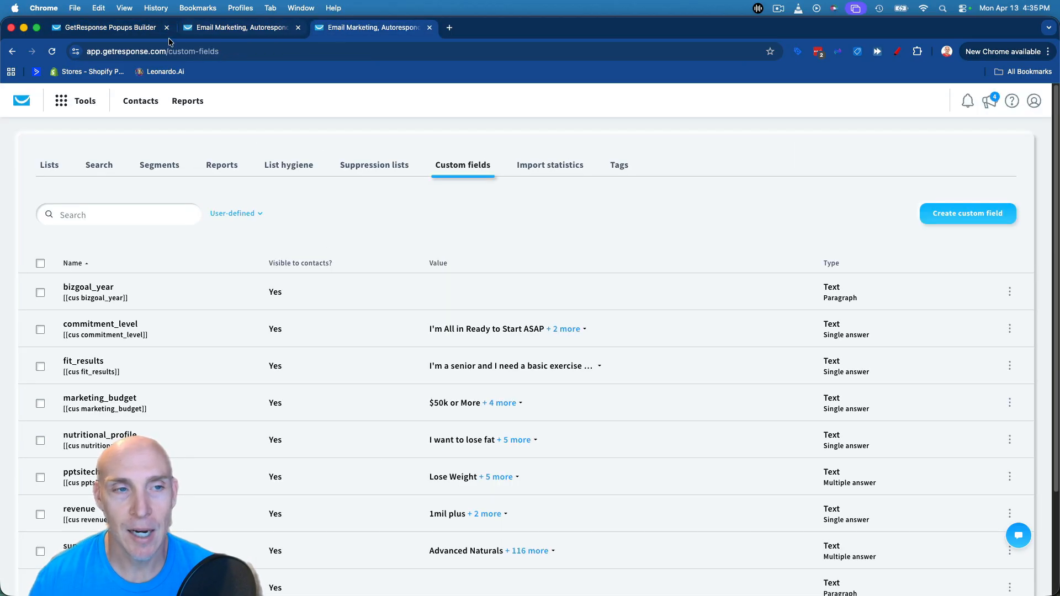
left_click(119, 30)
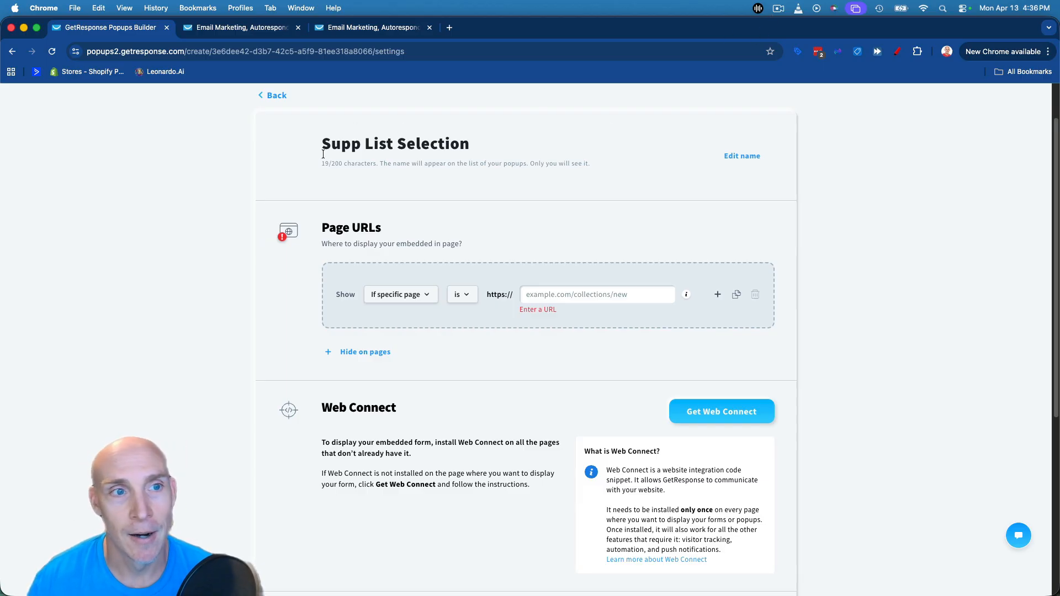
scroll(321, 175, "down", 5)
scroll(322, 176, "up", 6)
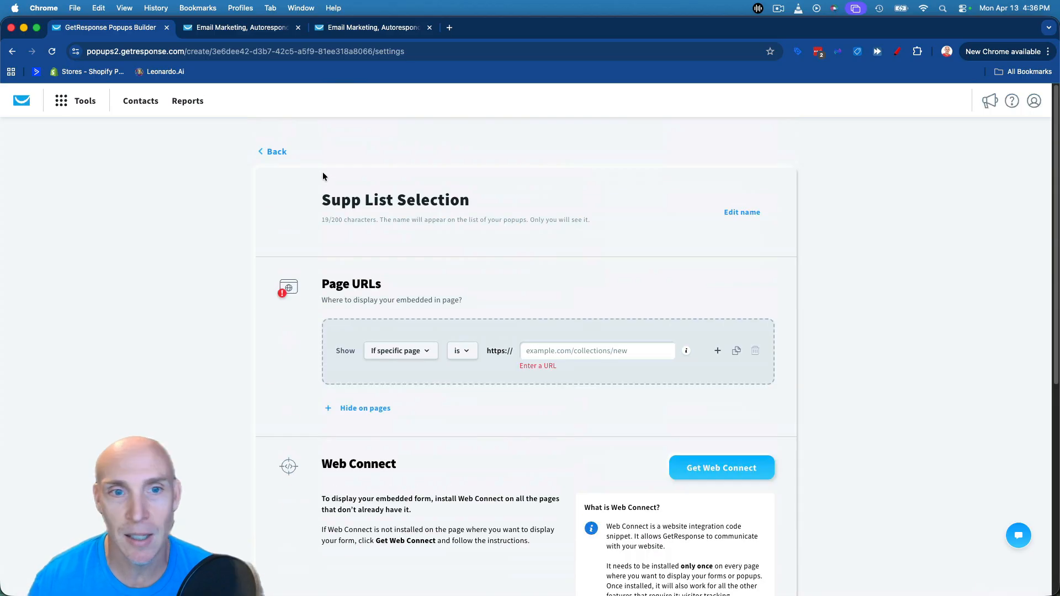